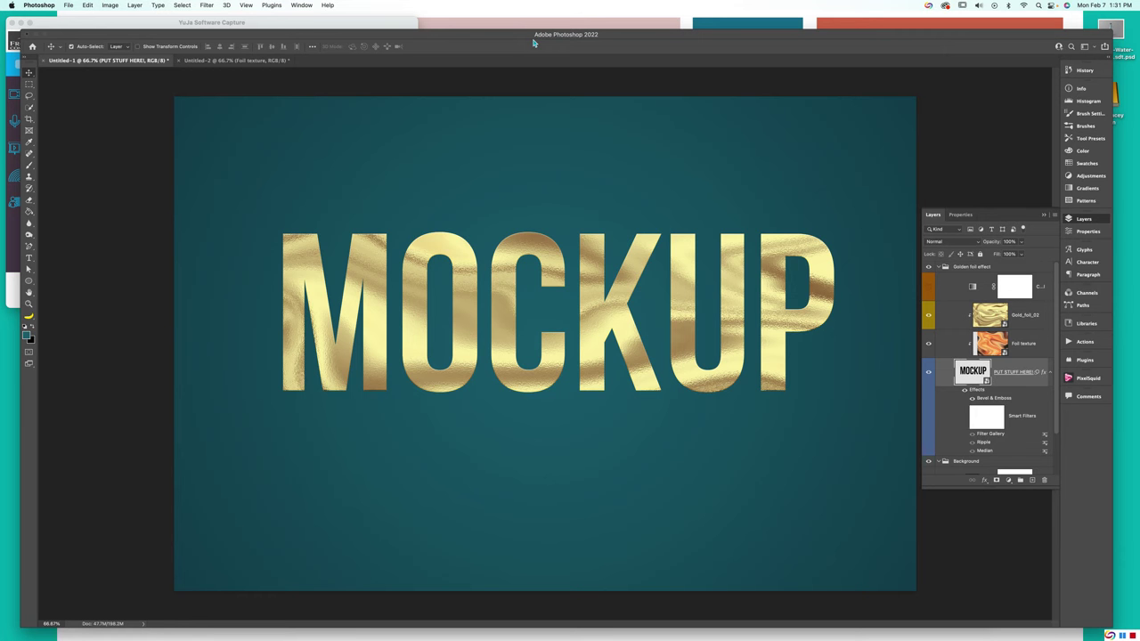
Step: Bring the Untitled-2 document with the gold-foil BELLA VITA design to the front
left_click(229, 61)
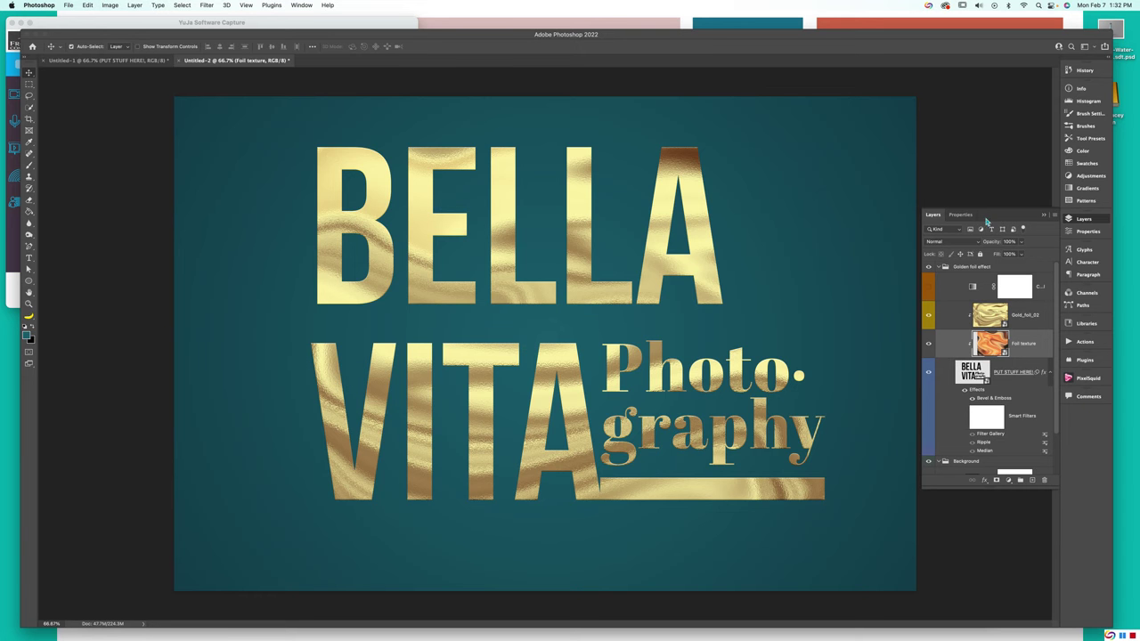
left_click_drag(922, 438, 844, 436)
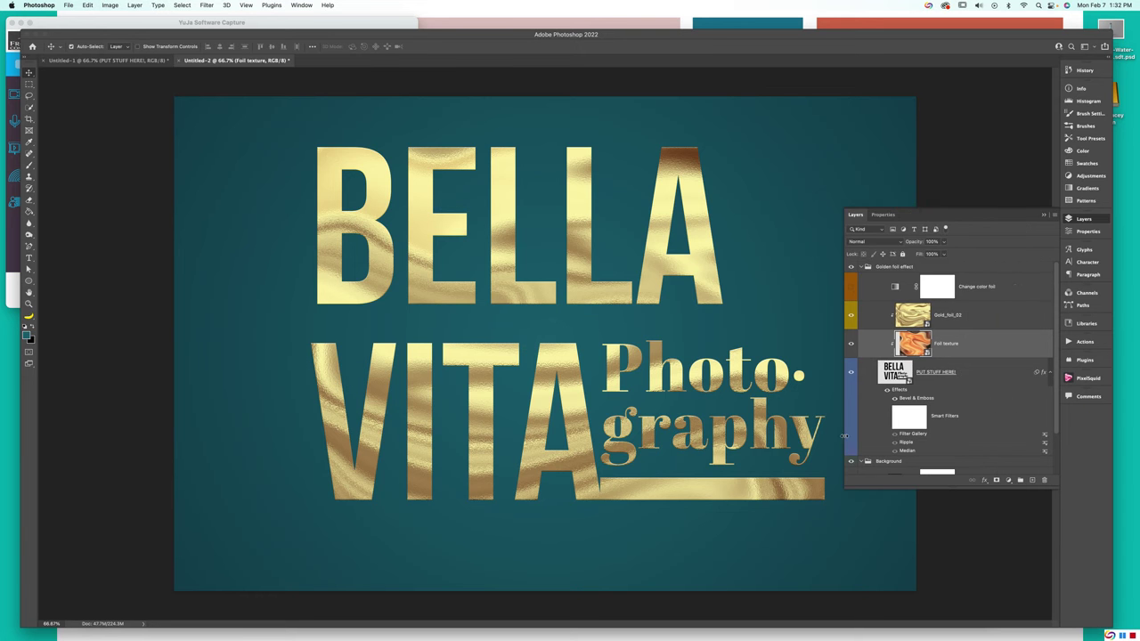
right_click(853, 326)
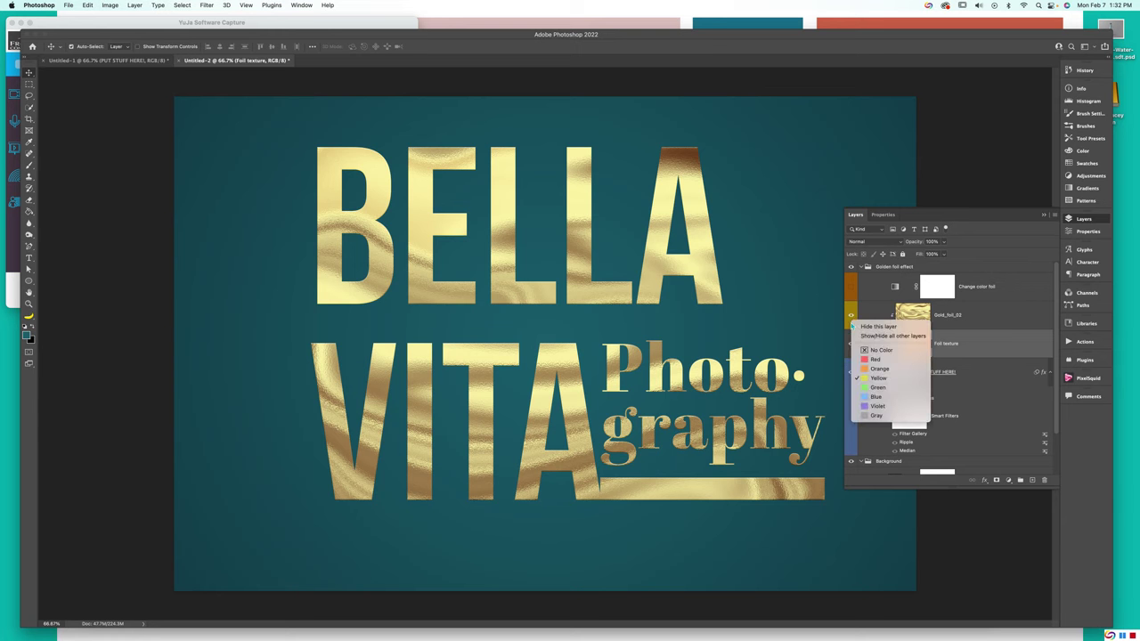
left_click(1051, 313)
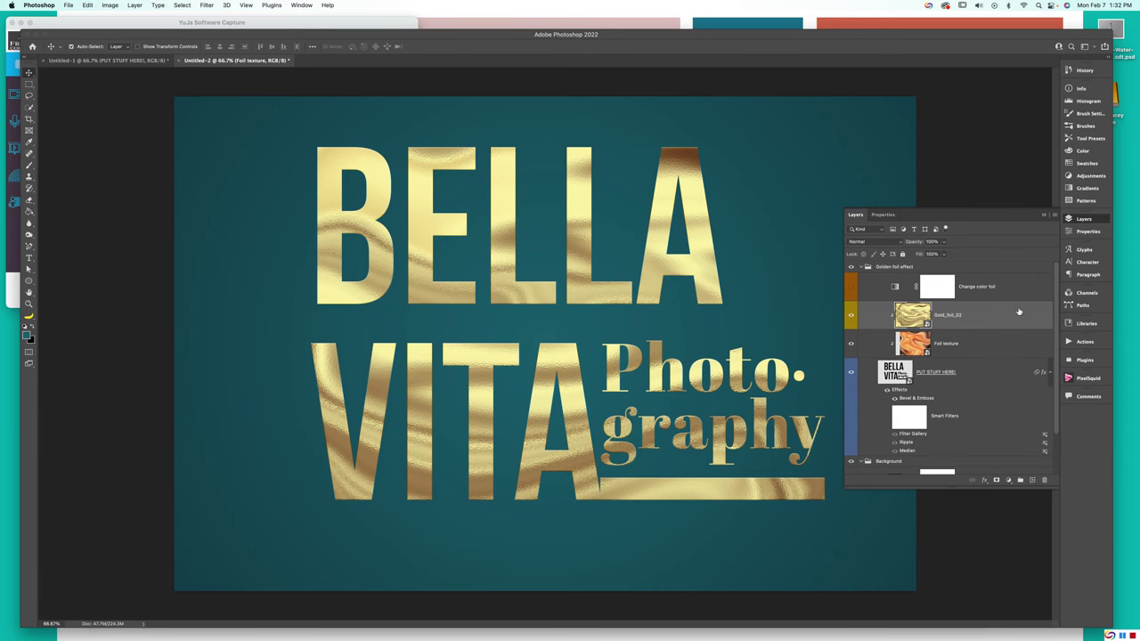
left_click(851, 289)
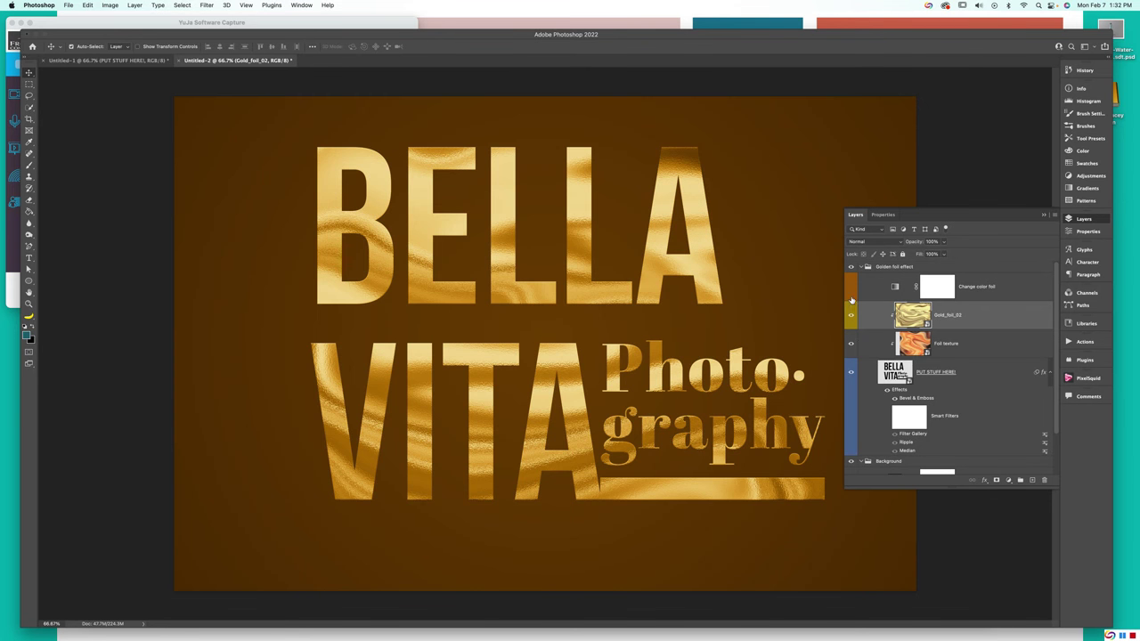
left_click(852, 287)
left_click(850, 315)
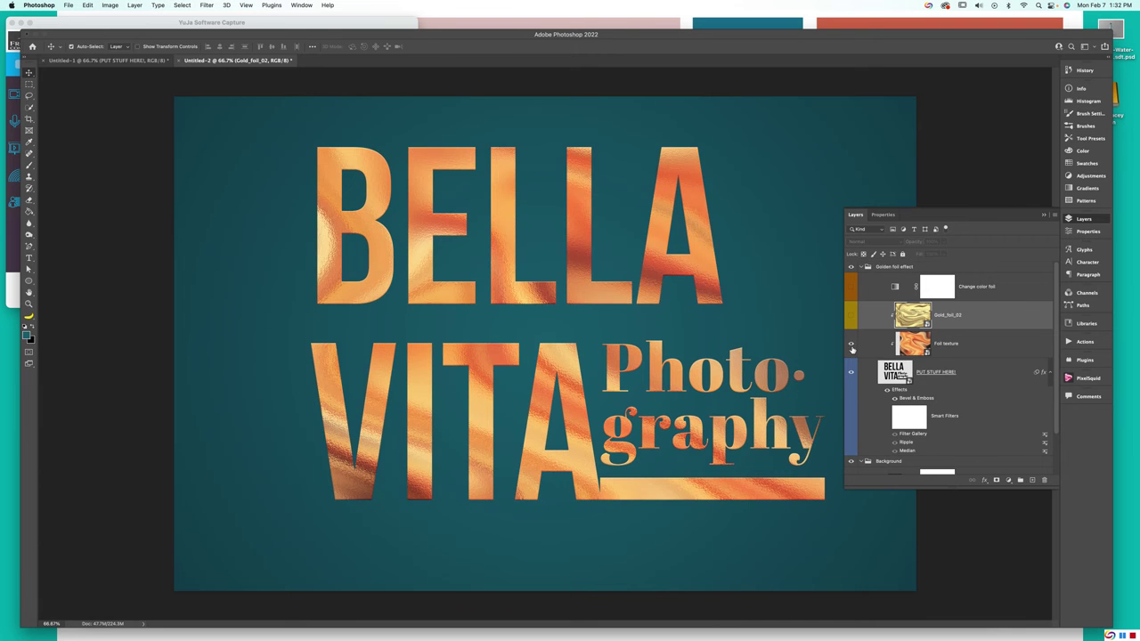
right_click(851, 350)
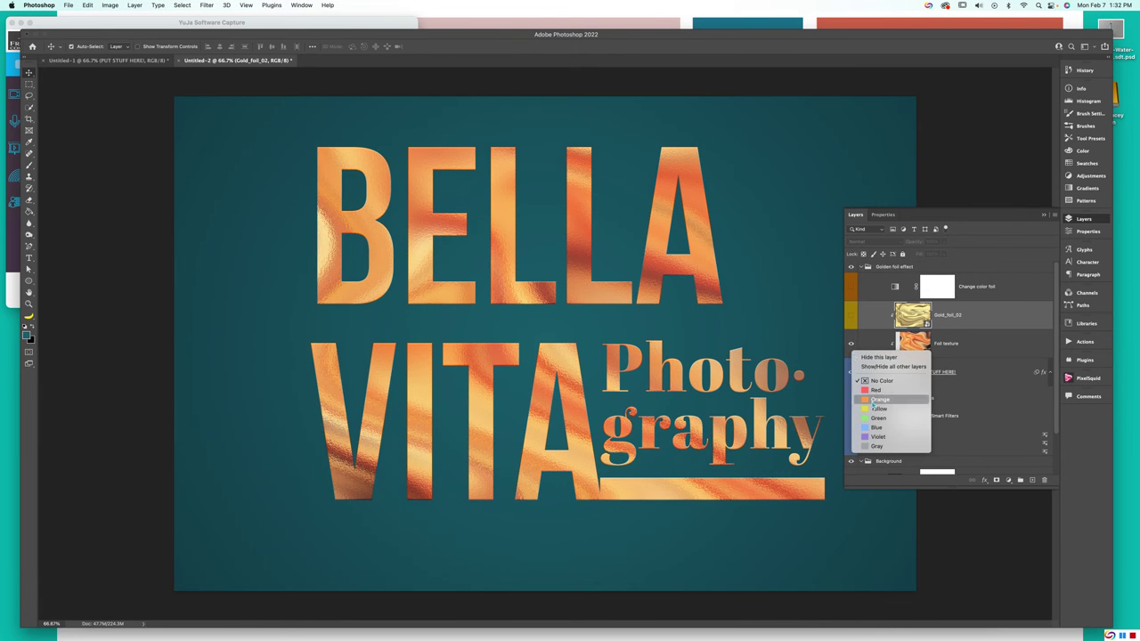
left_click(865, 356)
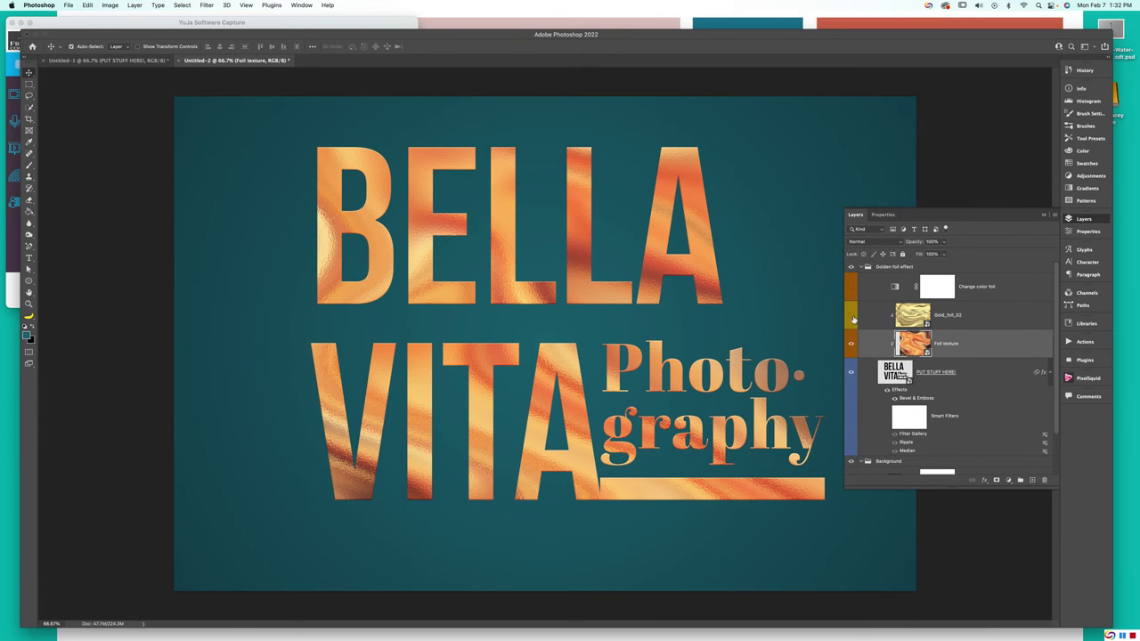
left_click(851, 318)
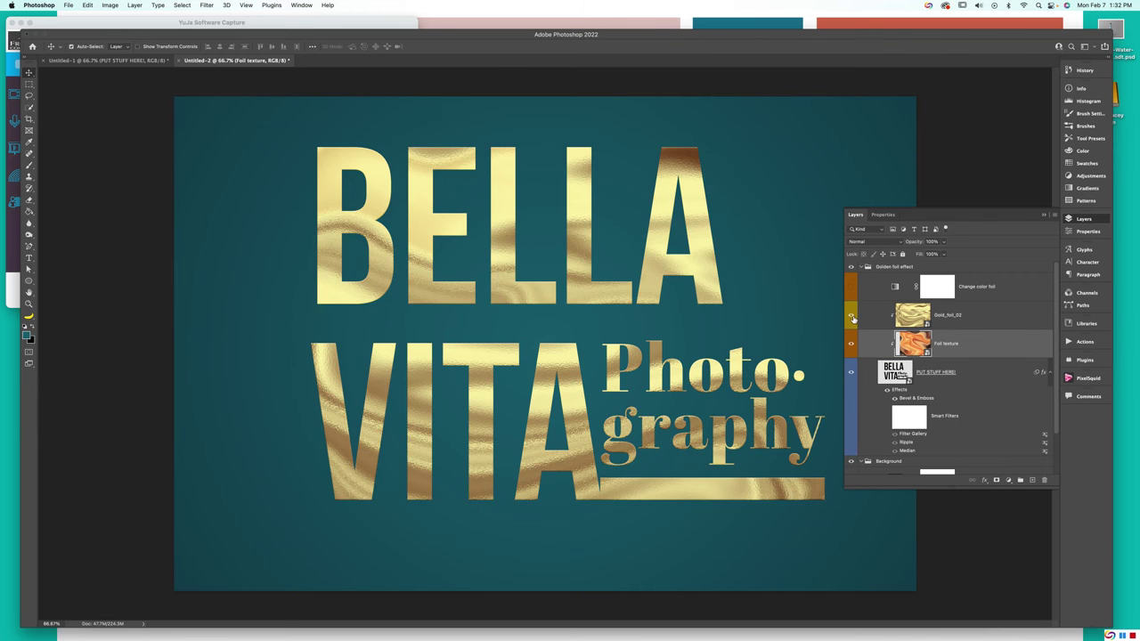
left_click_drag(852, 318, 855, 342)
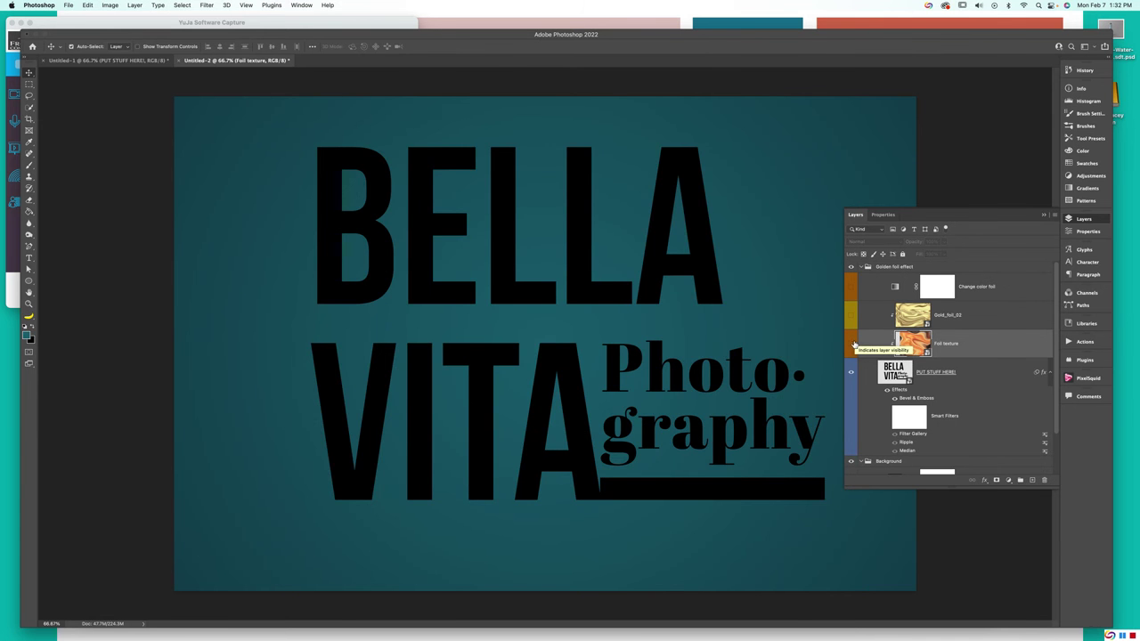
left_click_drag(855, 342, 852, 318)
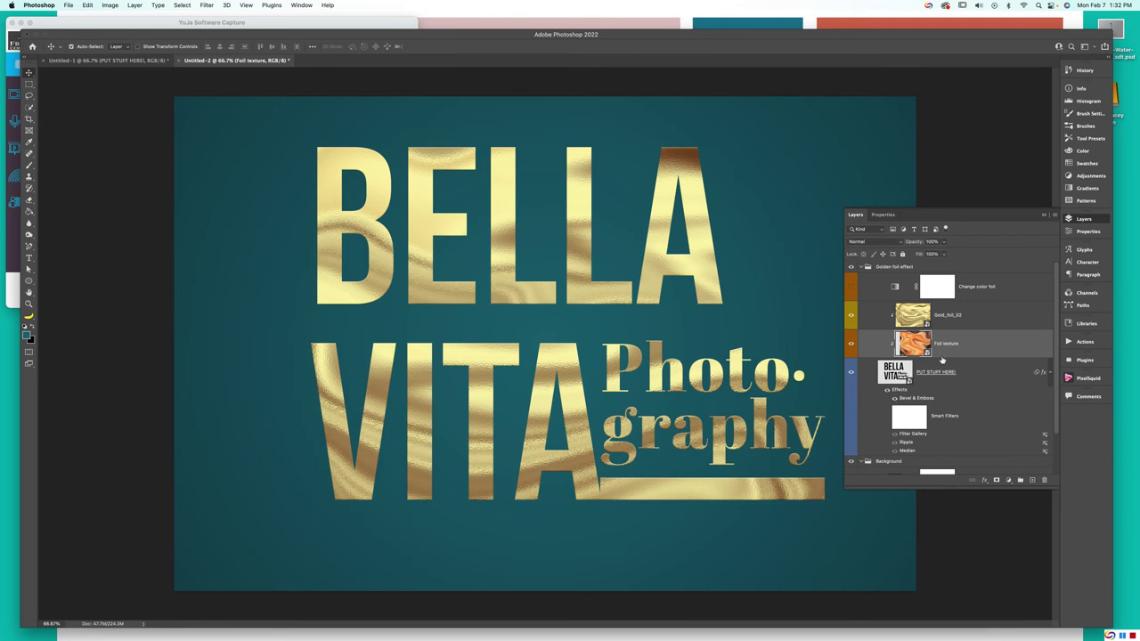
scroll(942, 361, "down", 3)
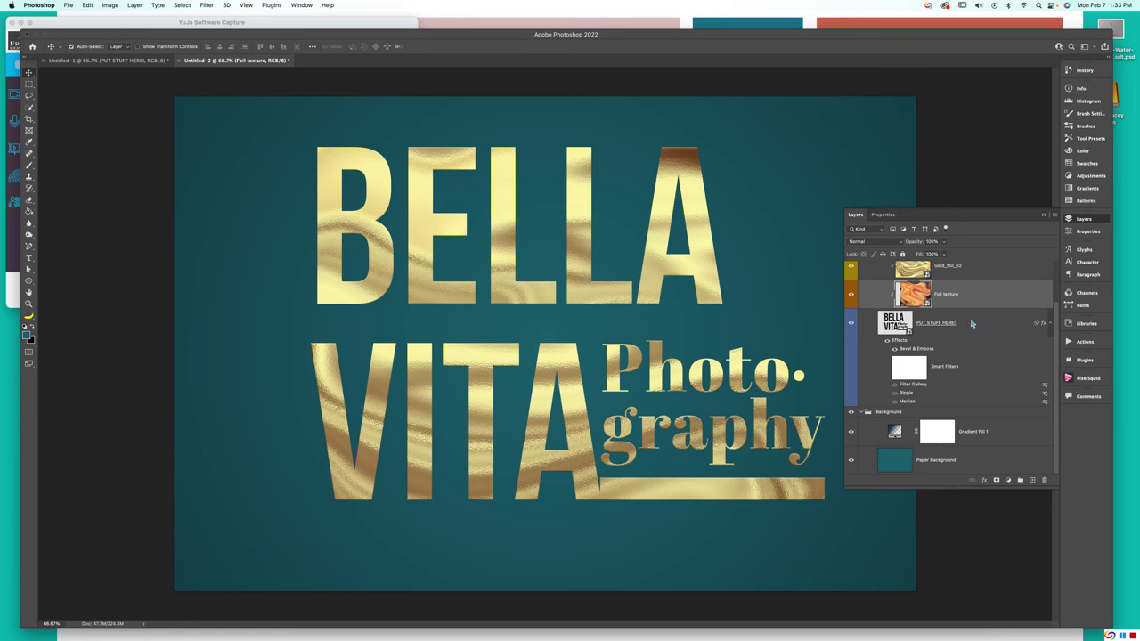
Step: Open the PUT STUFF HERE! smart object's contents and select the Rectangle 1 bar layer
right_click(972, 323)
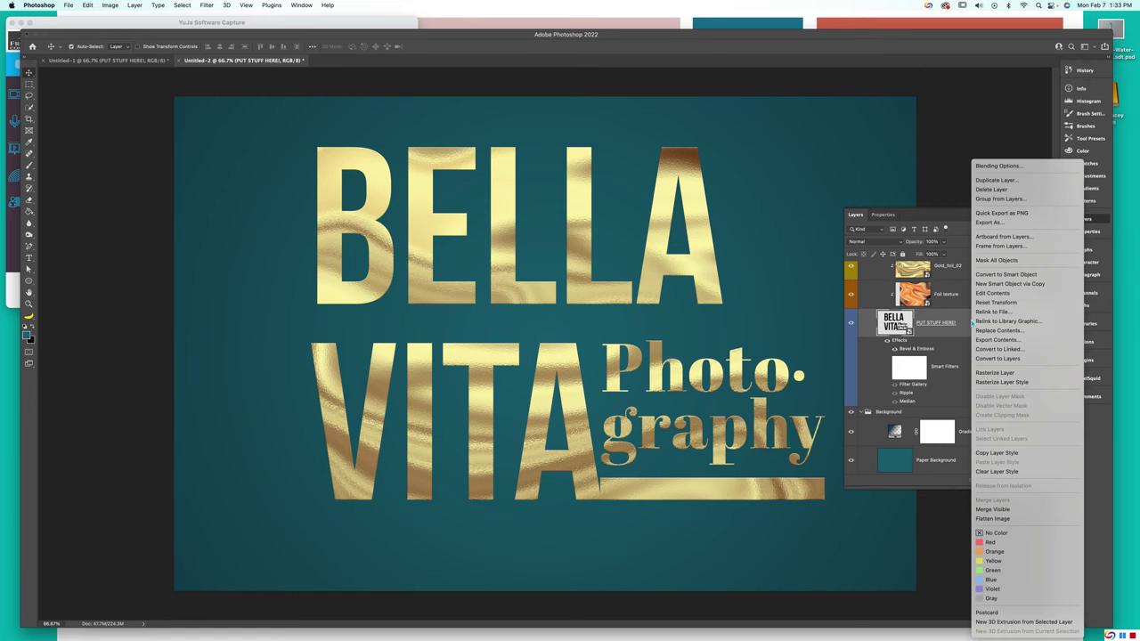
left_click(988, 293)
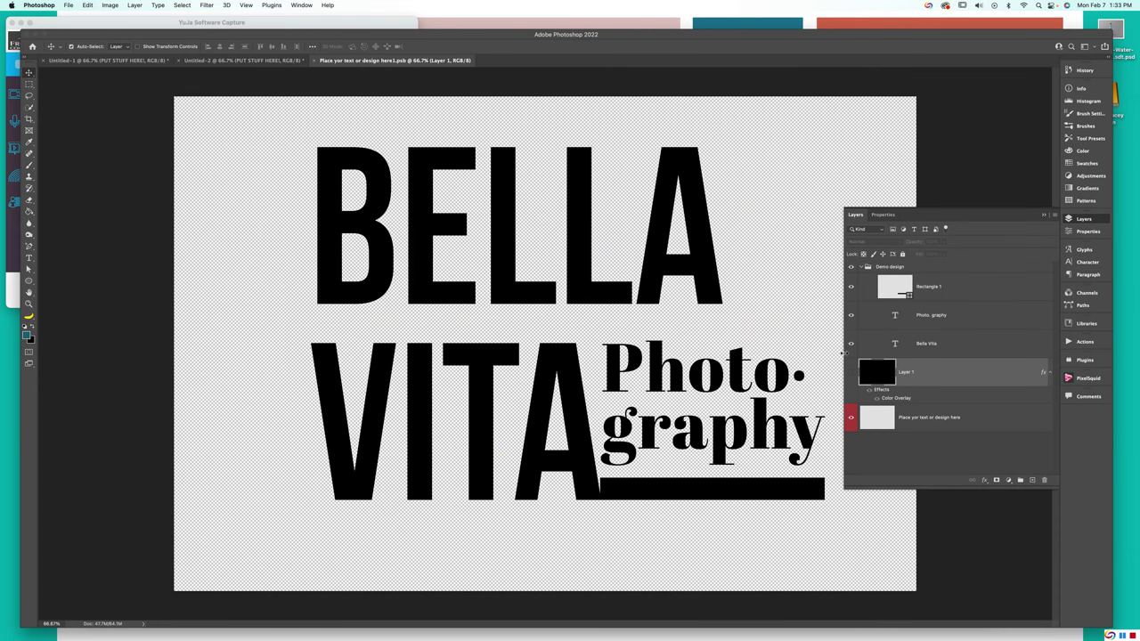
left_click(962, 297)
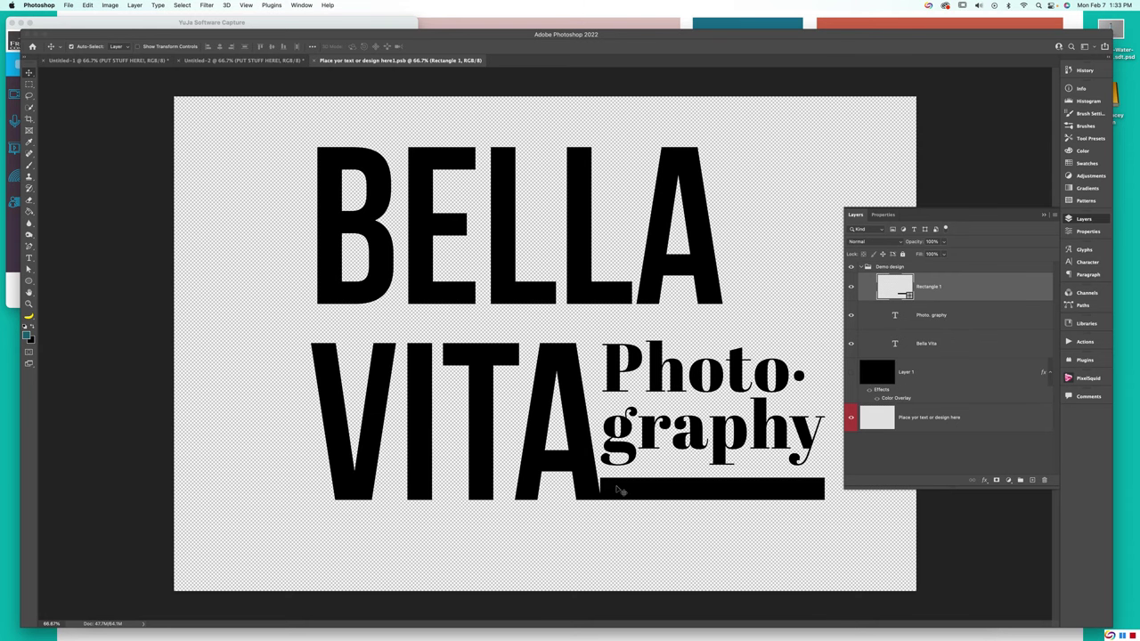
Step: Stretch the bar leftward toward VITA, nudge it up, save, and return to Untitled-2
key("super+t")
left_click_drag(600, 488, 594, 488)
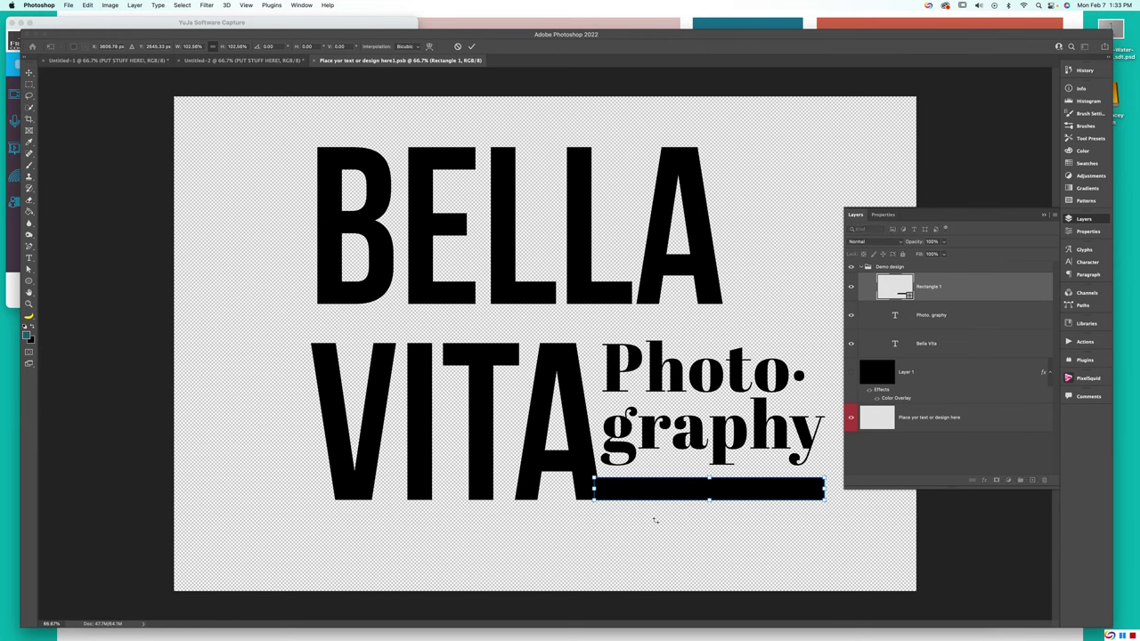
key("Return")
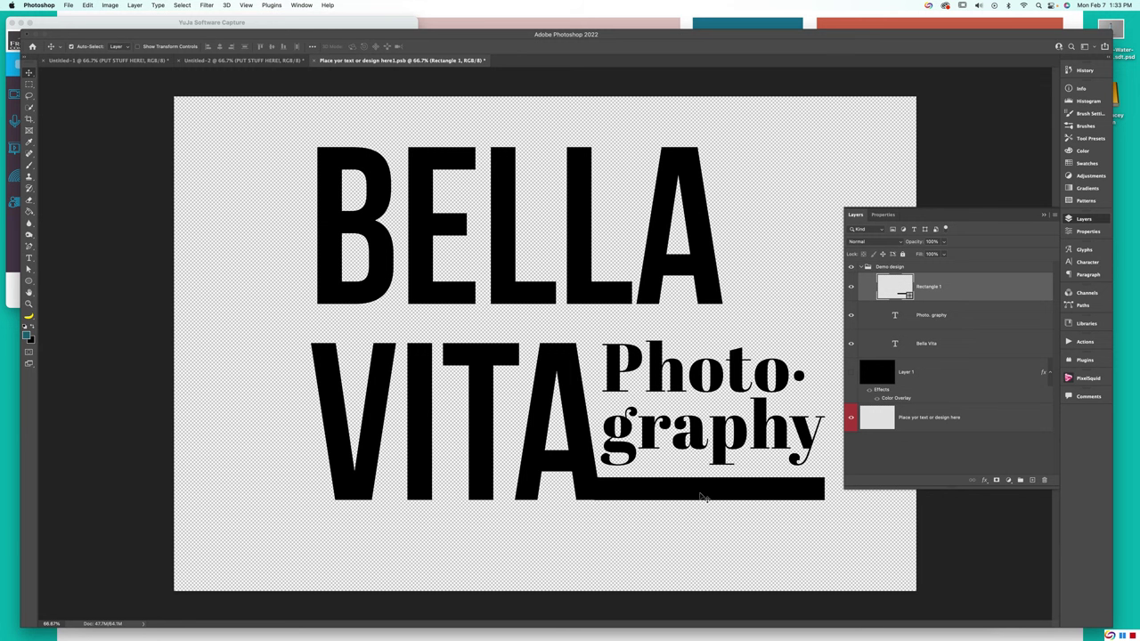
key("Up")
key("Up")
key("Up")
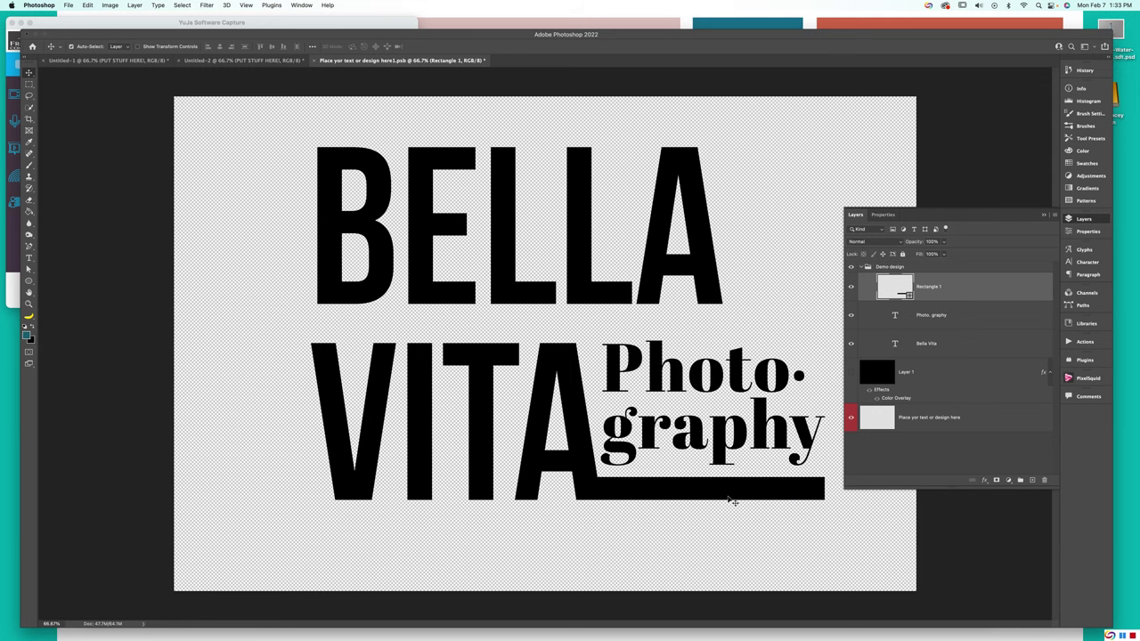
key("super+s")
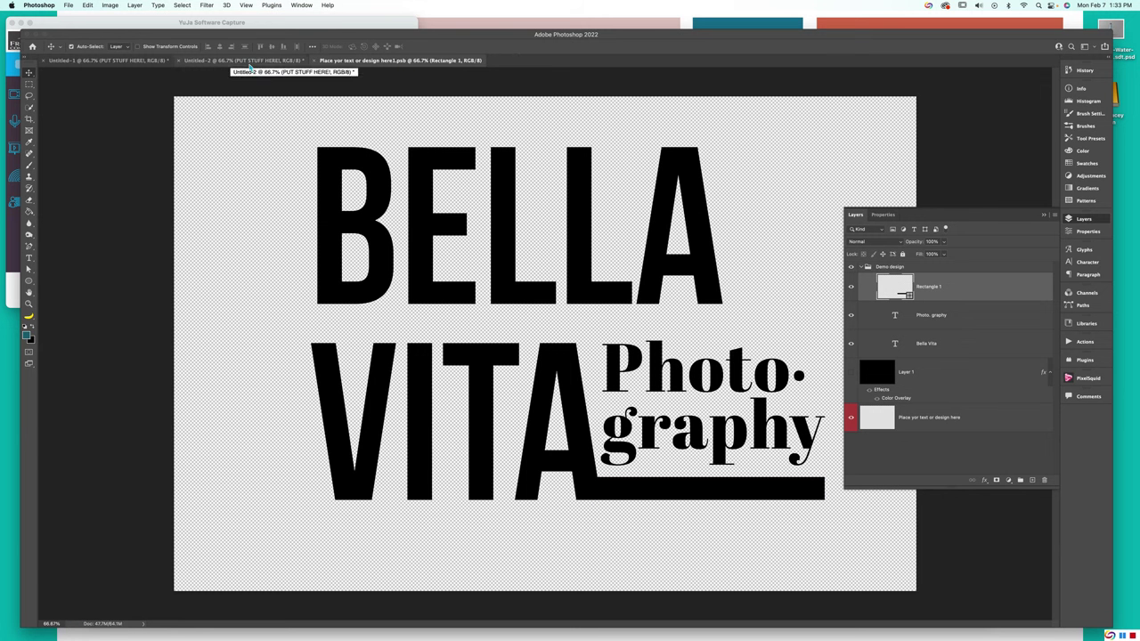
left_click(251, 62)
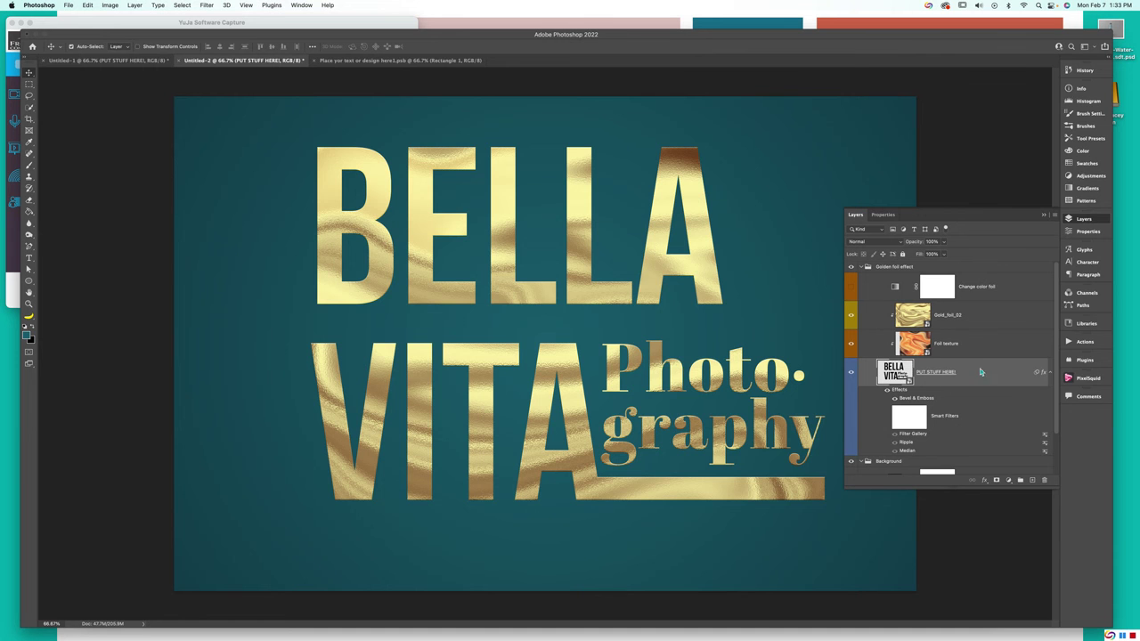
Step: Open the smart object's contents again and select the Bella Vita lettering for restyling
right_click(1007, 392)
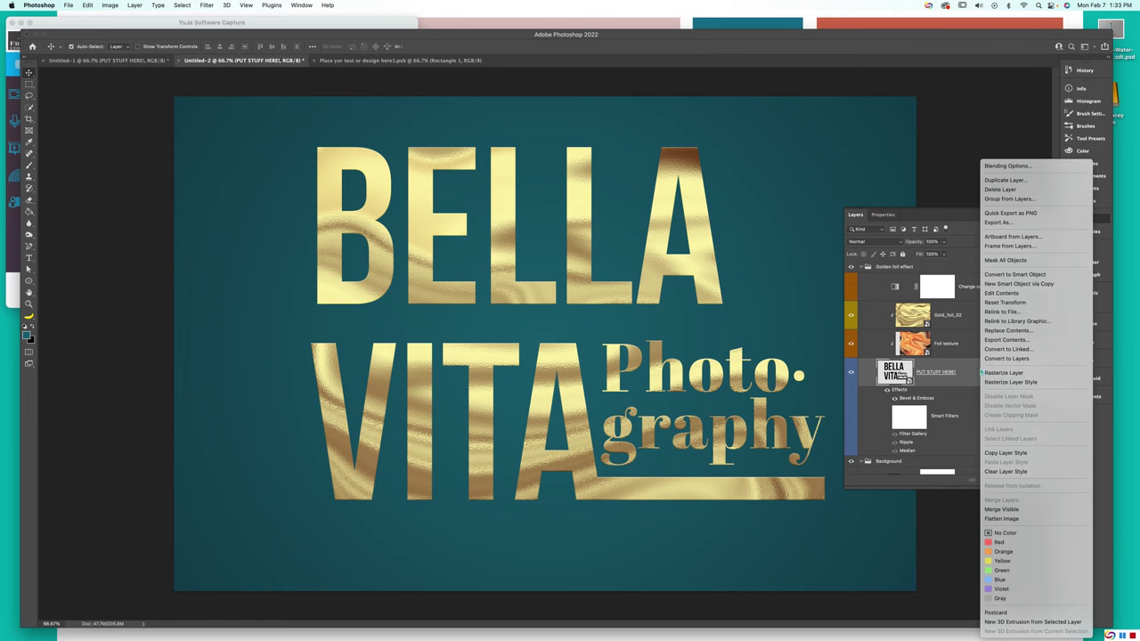
left_click(1024, 295)
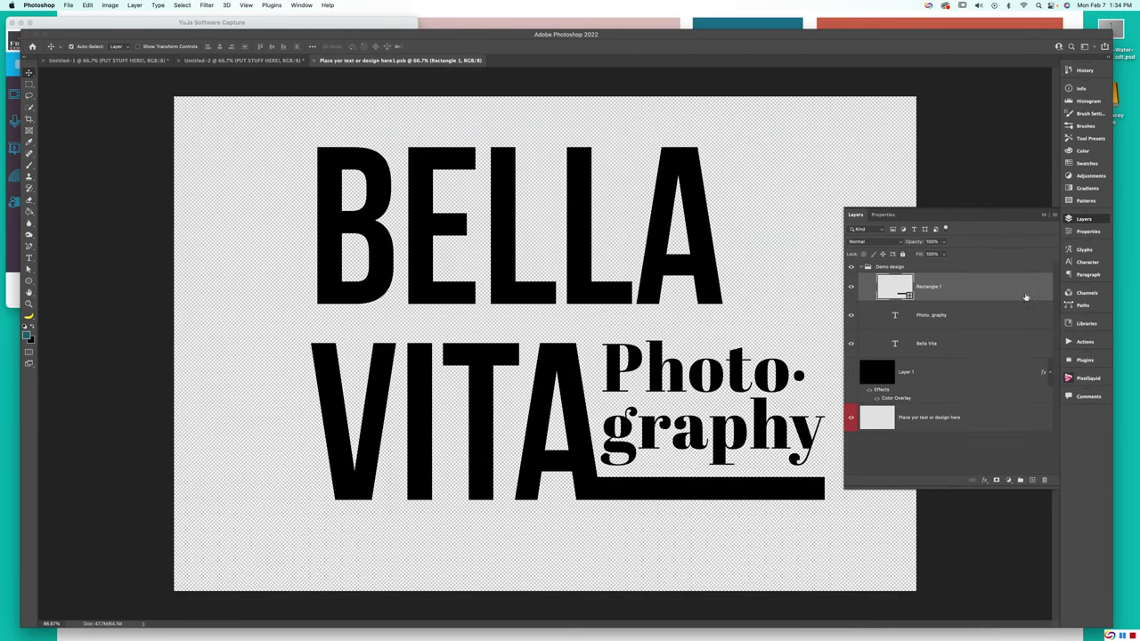
key("t")
left_click_drag(722, 248, 307, 227)
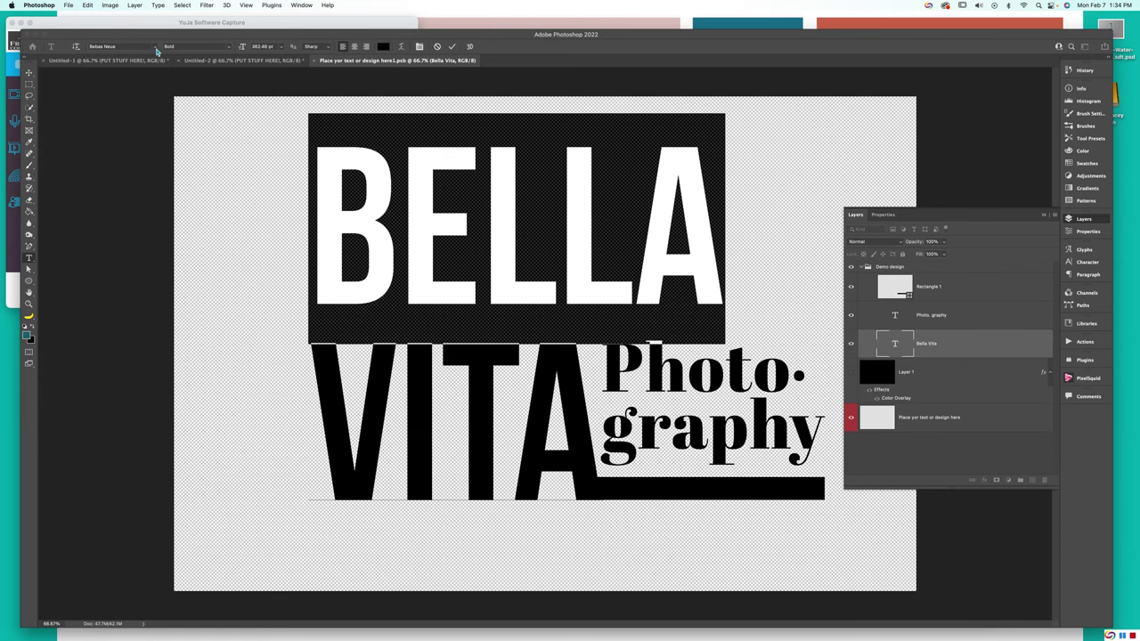
Step: Set the Bella text to the Warmth font at 285 pt, save, and return to Untitled-2
left_click(155, 45)
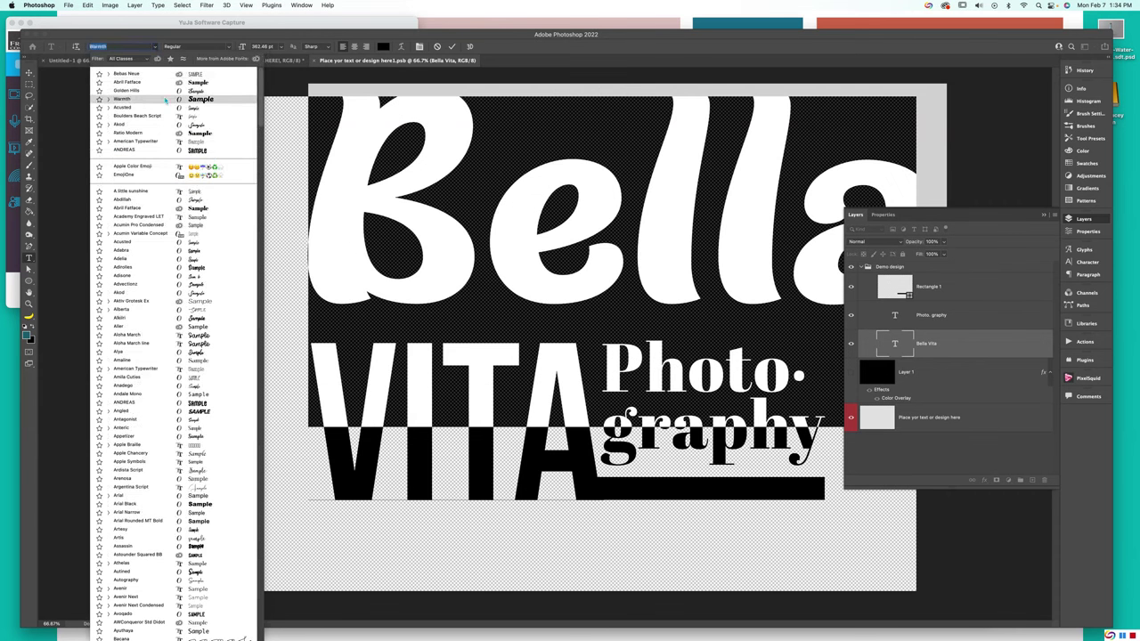
left_click(165, 99)
left_click_drag(242, 47, 210, 48)
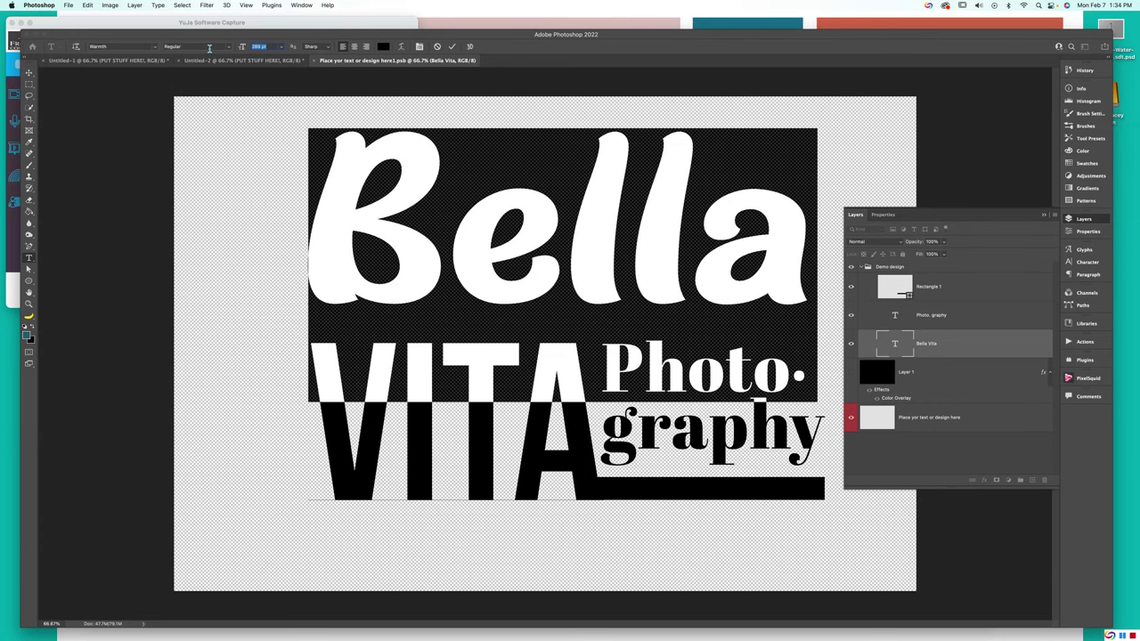
key("super+Return")
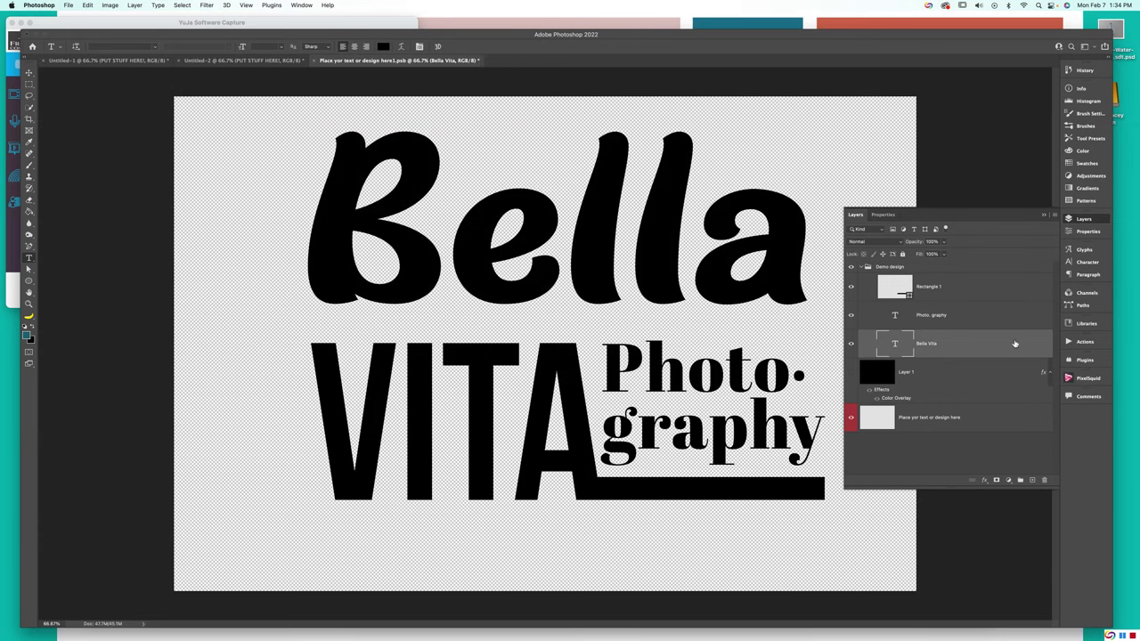
key("super+s")
left_click(200, 62)
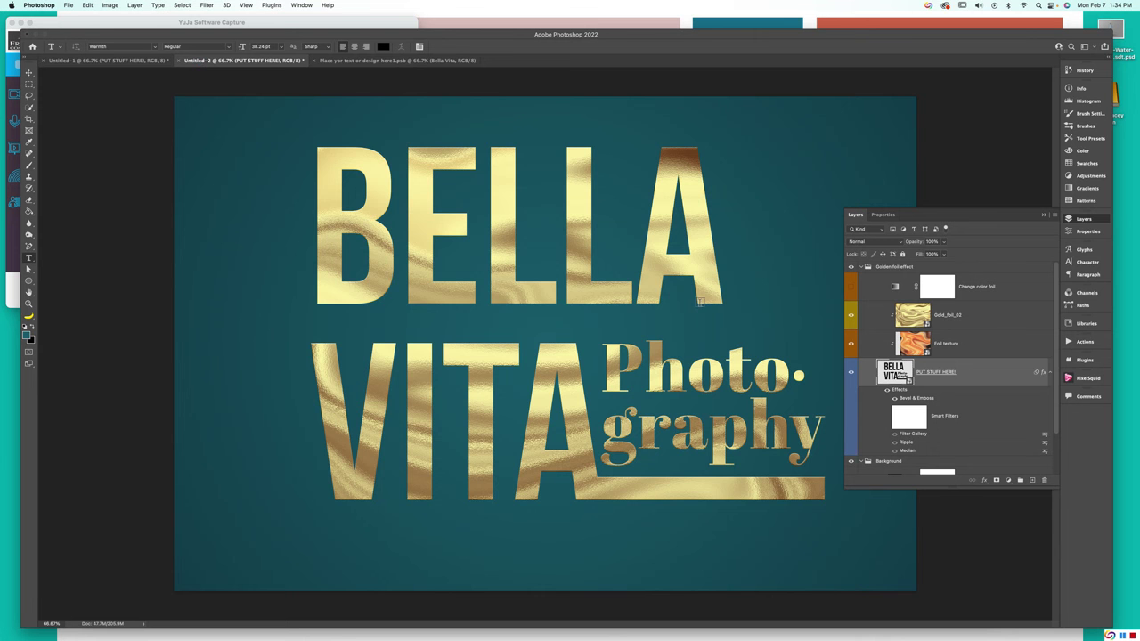
Step: Open the foil layer's smart object contents and enlarge the BELLA line to 434 pt
right_click(979, 373)
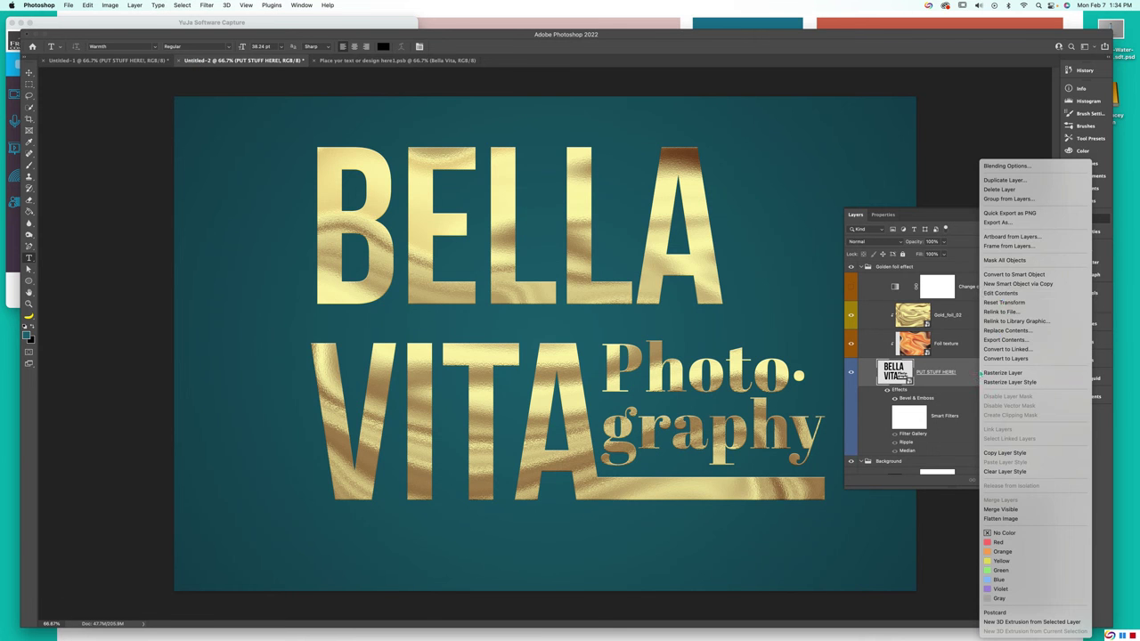
left_click(1001, 299)
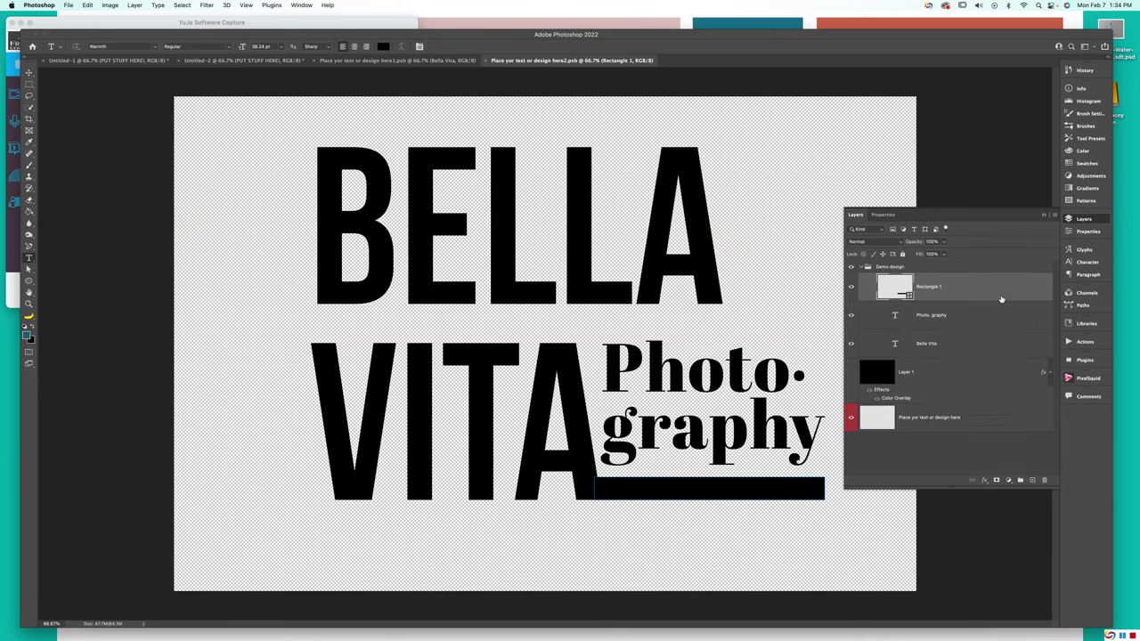
double_click(721, 255)
left_click(1088, 264)
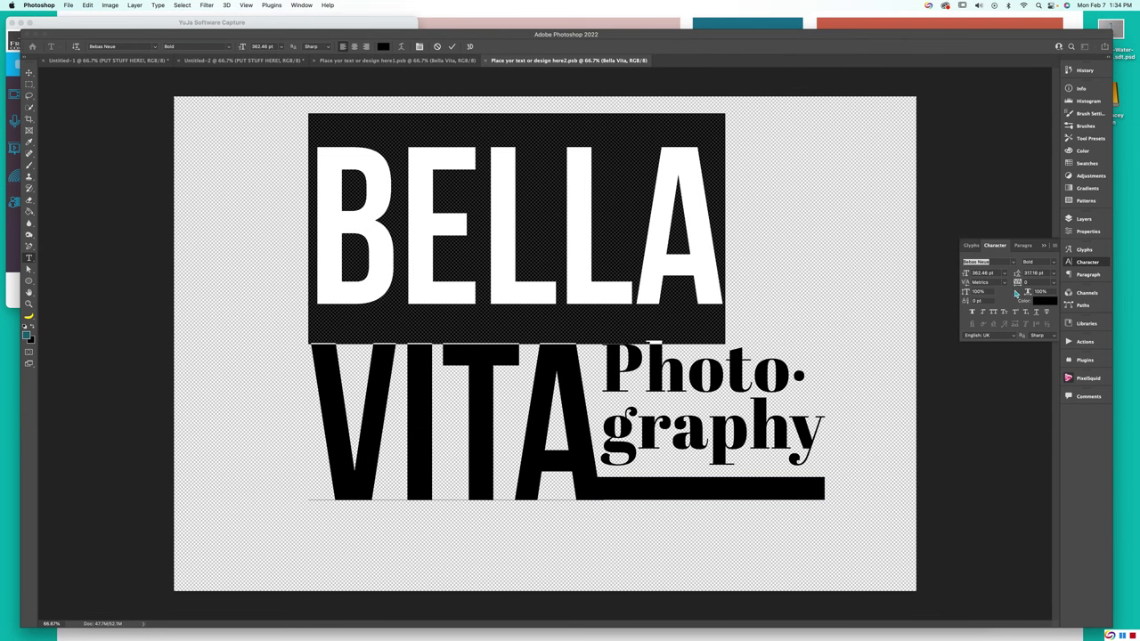
mouse_move(965, 277)
left_mouse_down()
mouse_move(979, 277)
mouse_move(967, 295)
mouse_move(969, 277)
mouse_move(985, 279)
mouse_move(964, 291)
left_mouse_up()
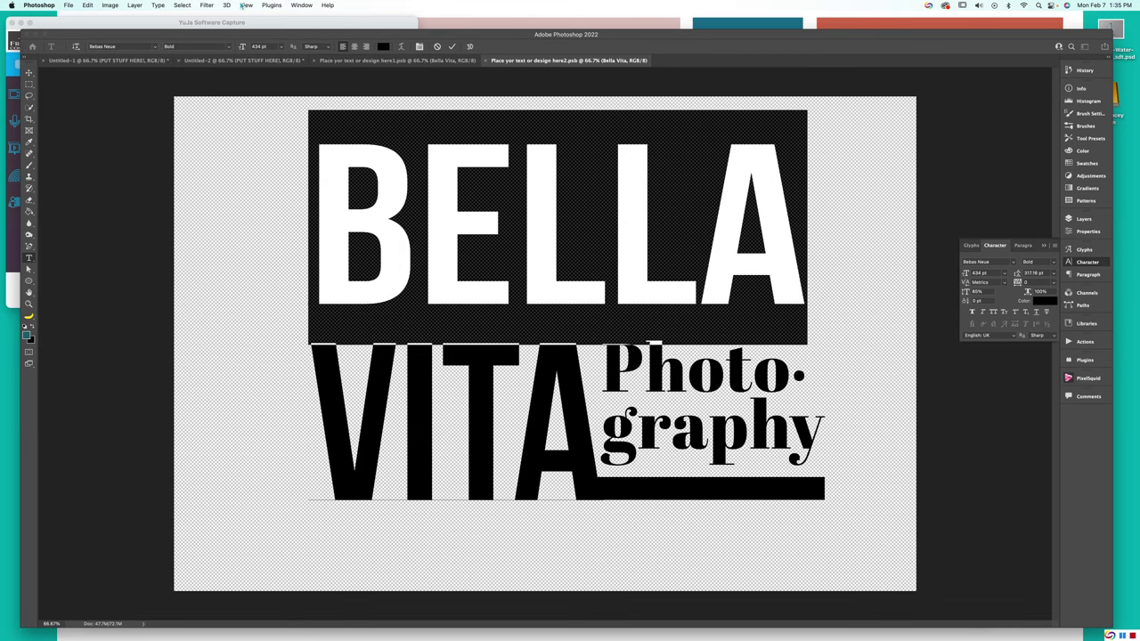
Step: Show rulers, pull a vertical guide to the design's right edge, and stretch BELLA to it
left_click(241, 5)
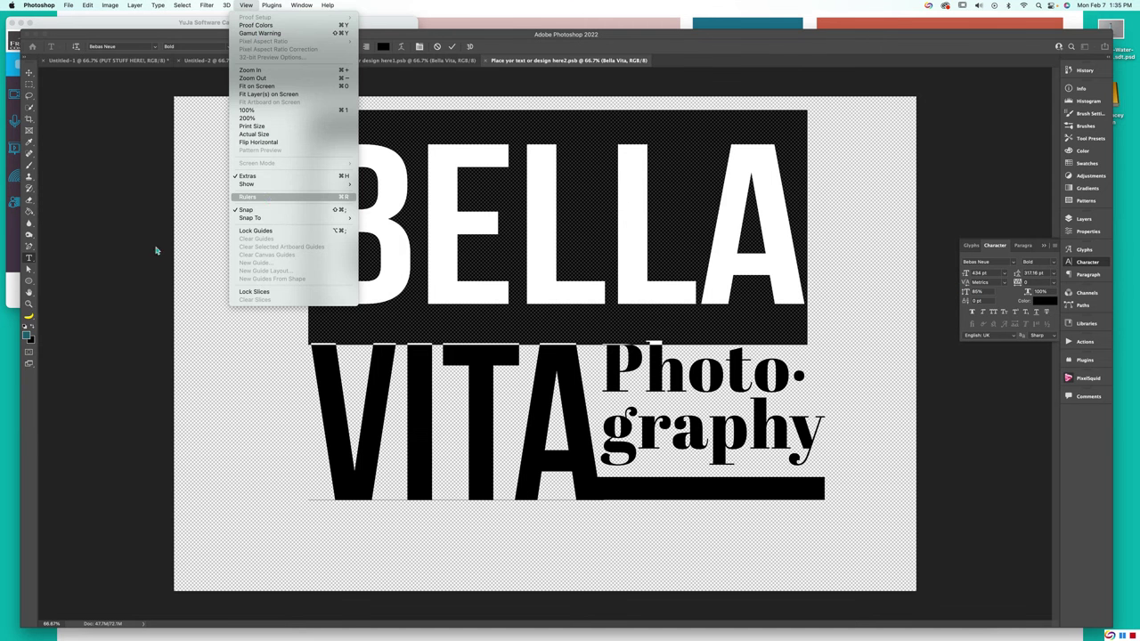
left_click(76, 276)
key("Escape")
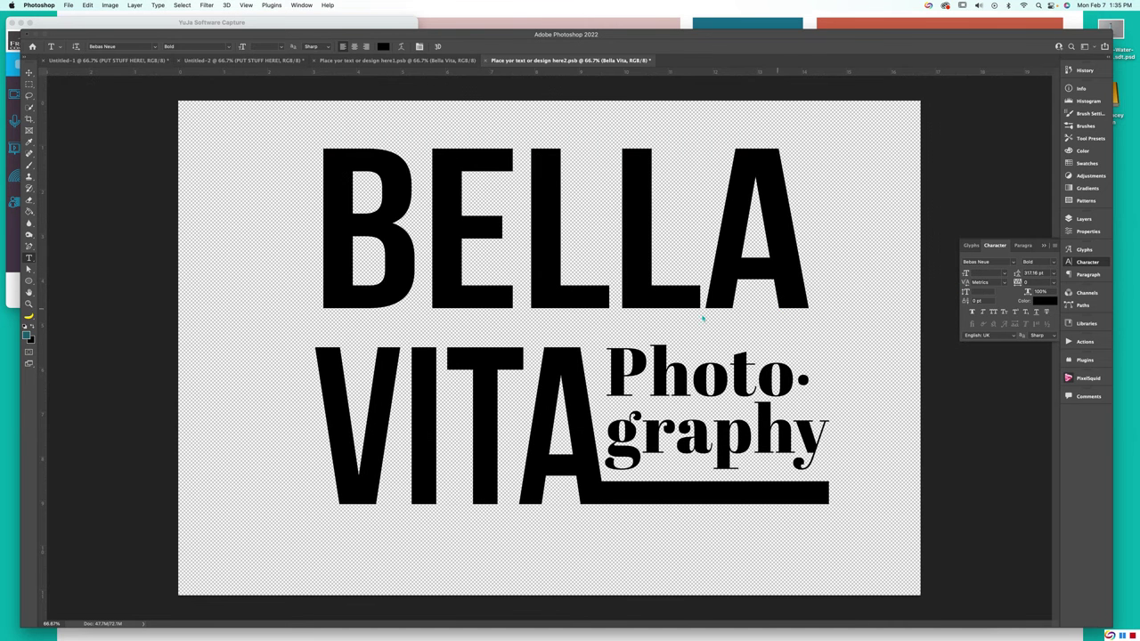
left_click_drag(43, 304, 829, 350)
double_click(603, 237)
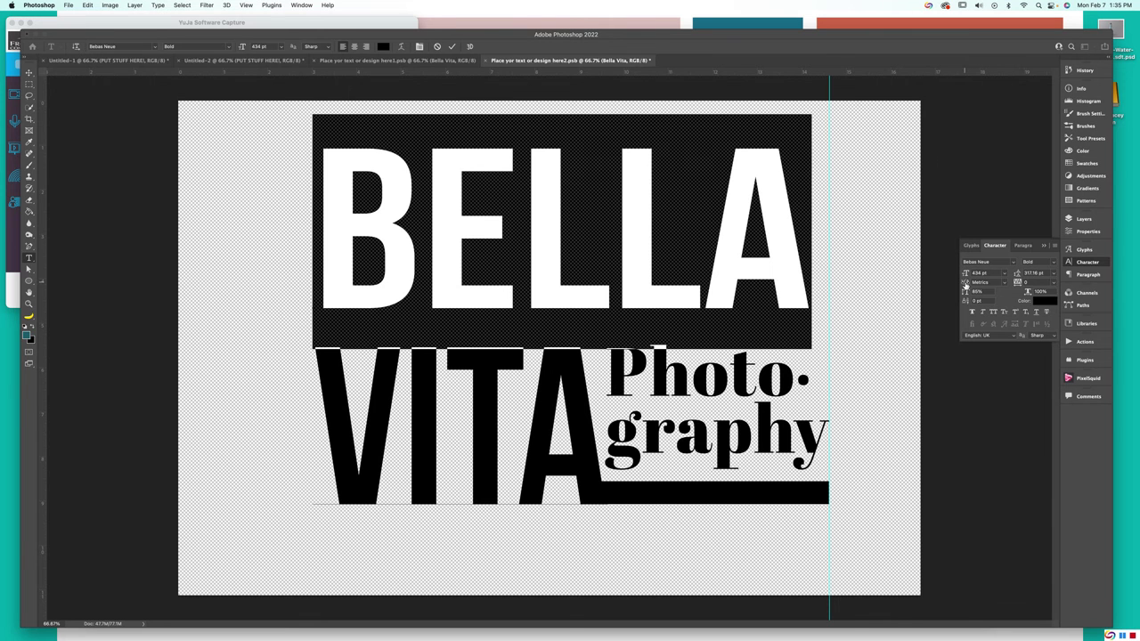
left_click_drag(1028, 292, 1028, 292)
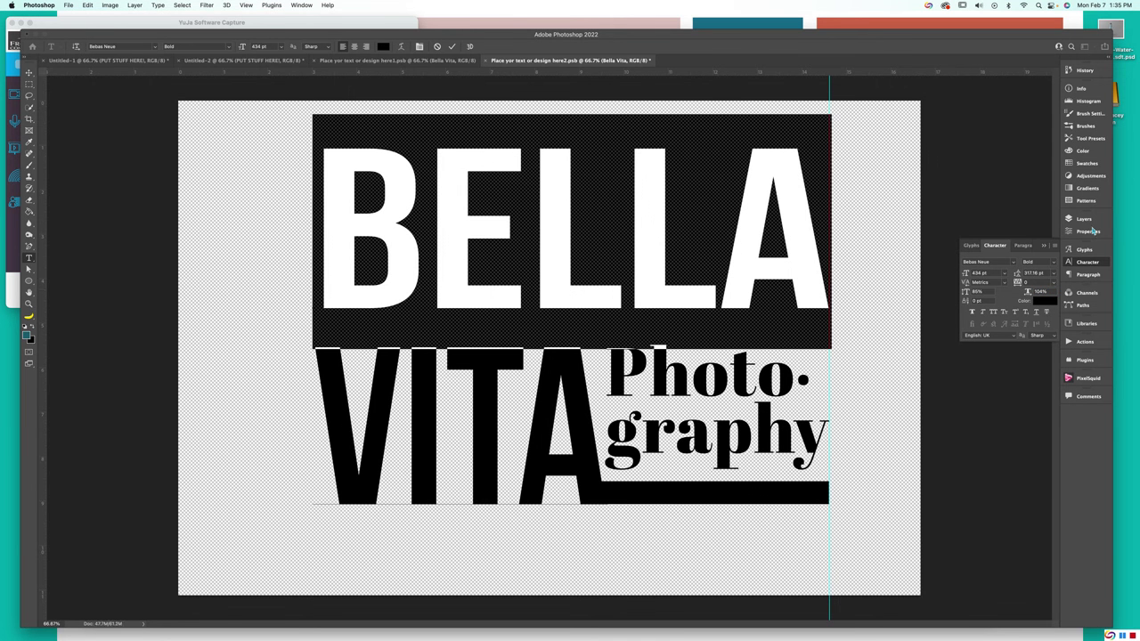
Step: Select layers Rectangle 1 through Layer 1 and move the lettering slightly left and down
left_click(1084, 219)
left_click(998, 285)
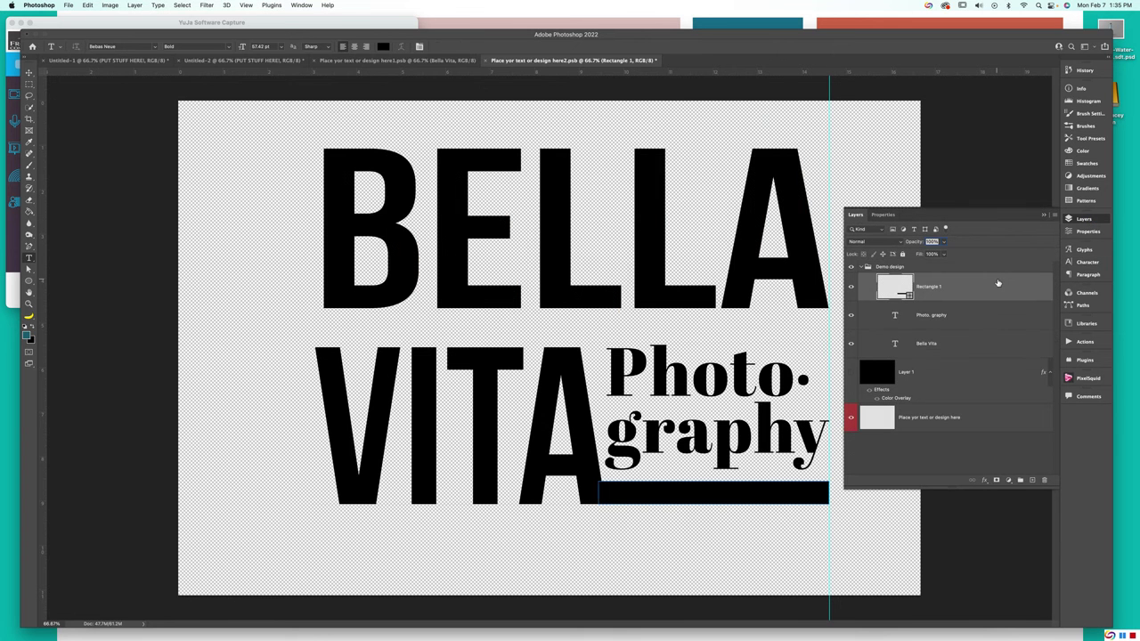
left_click(981, 378, "shift")
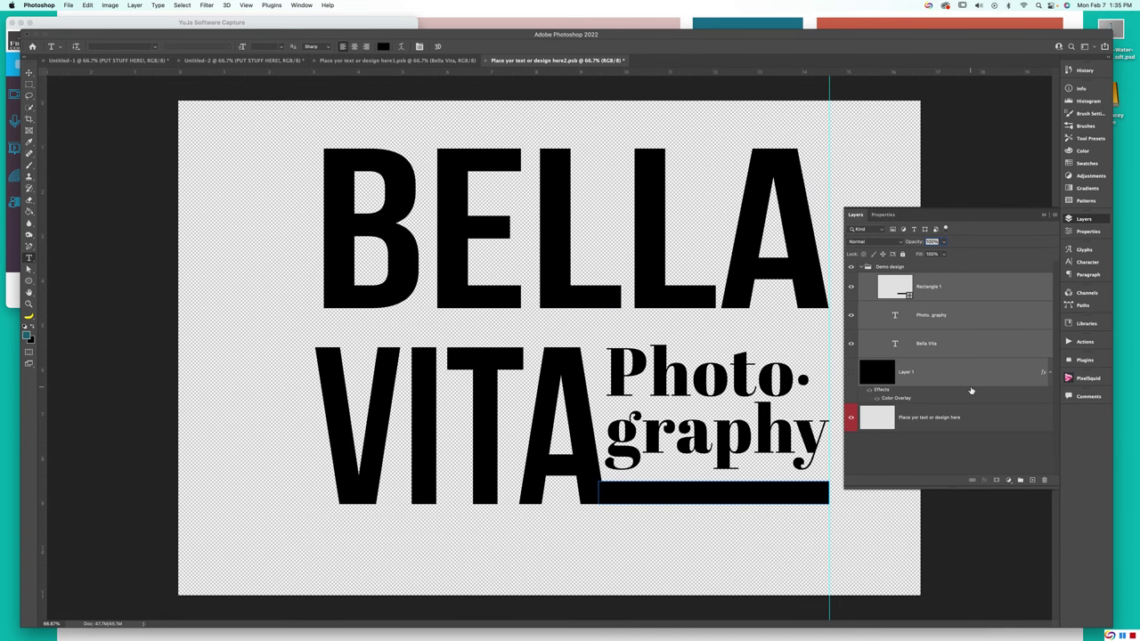
key("v")
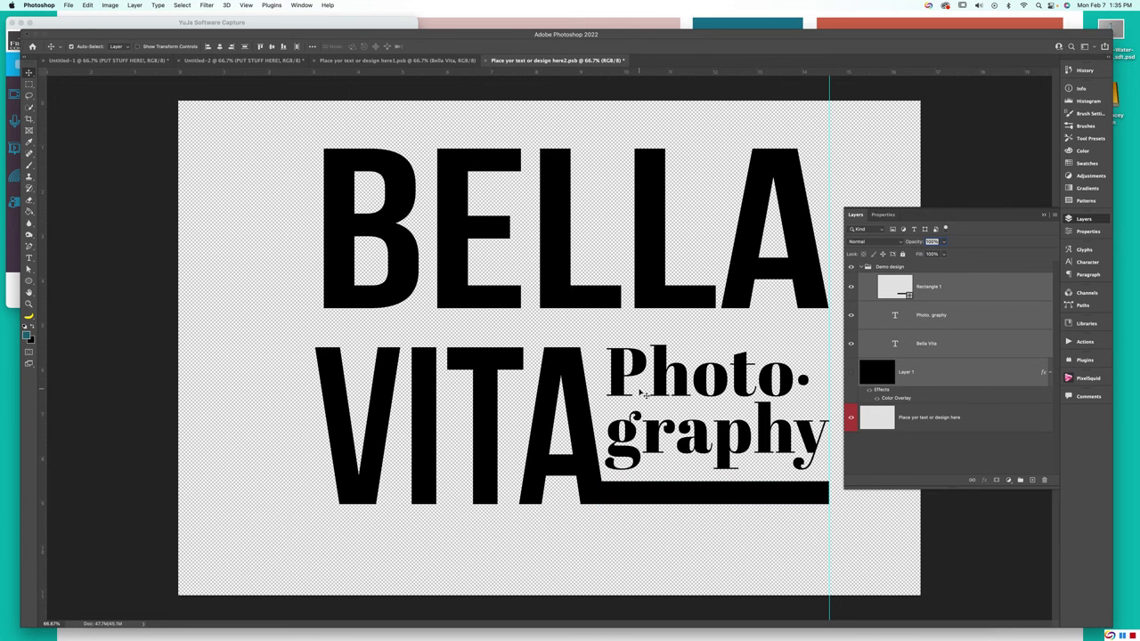
left_click_drag(576, 391, 558, 402)
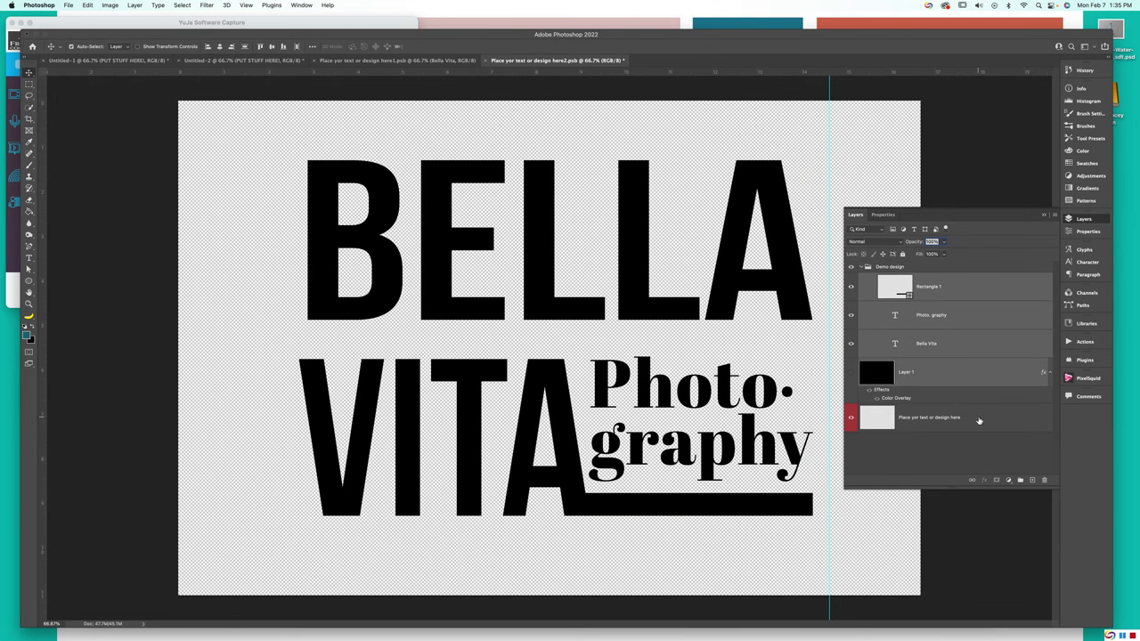
Step: Save the smart object contents and return to the Untitled-2 gold-foil mockup
left_click(1004, 418)
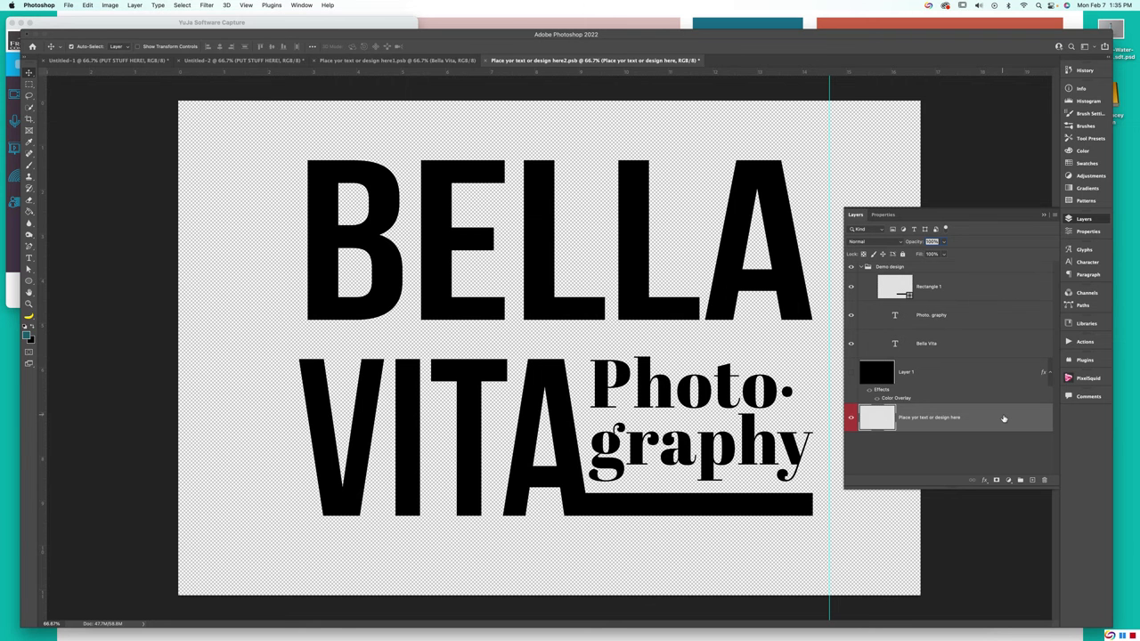
key("super+s")
left_click(247, 63)
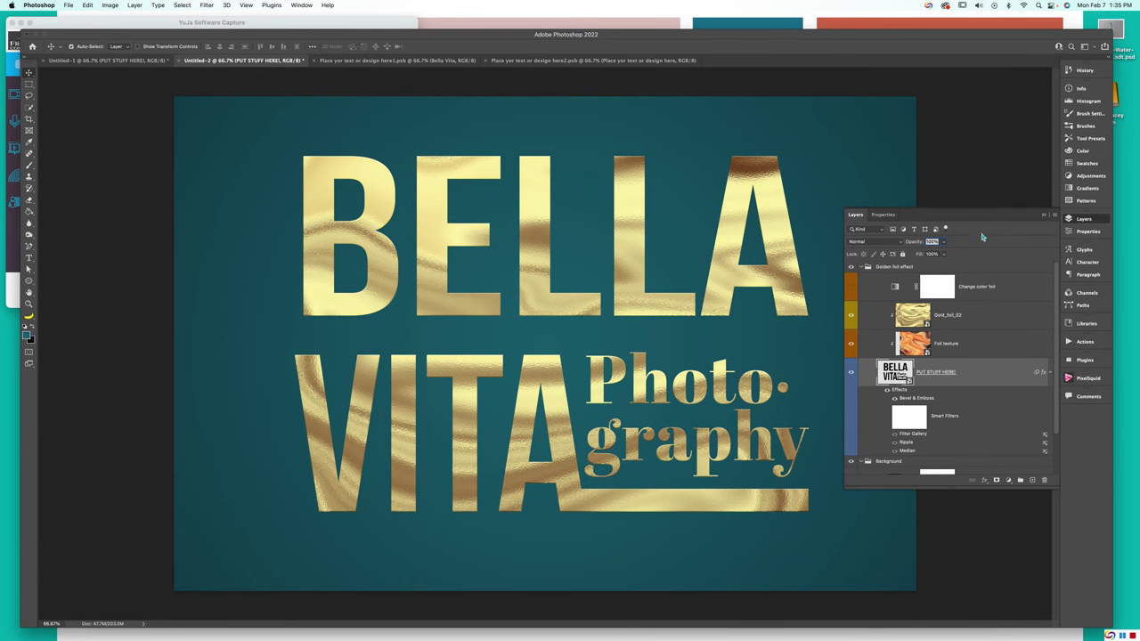
left_click_drag(843, 303, 839, 303)
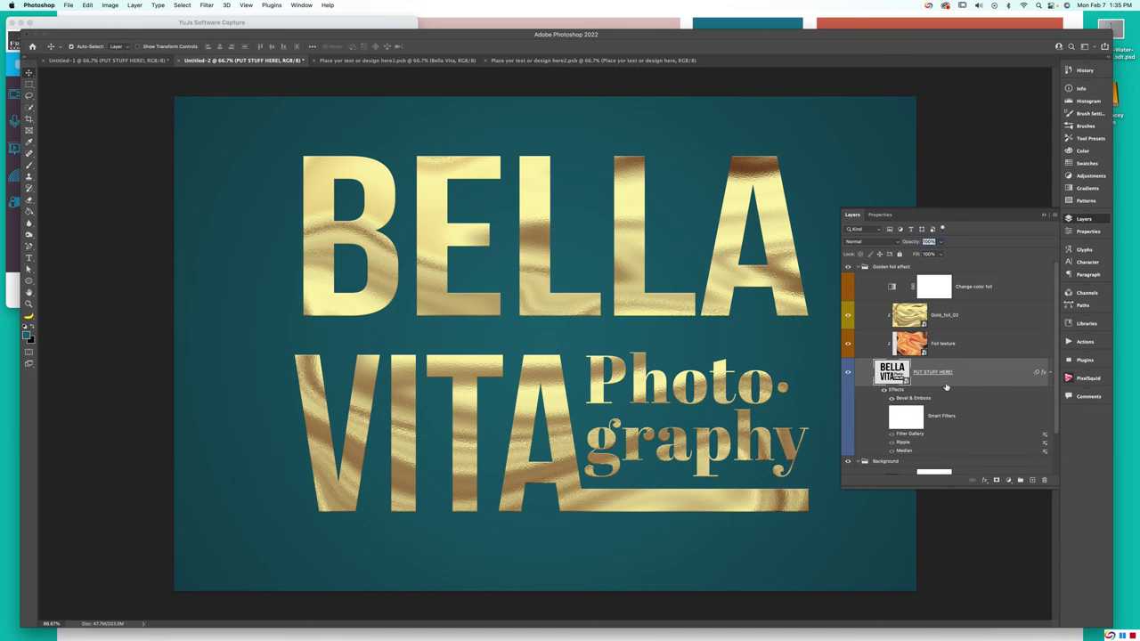
Step: Apply the Texture > Stained Glass filter to the foil lettering via the Filter Gallery
left_click(208, 5)
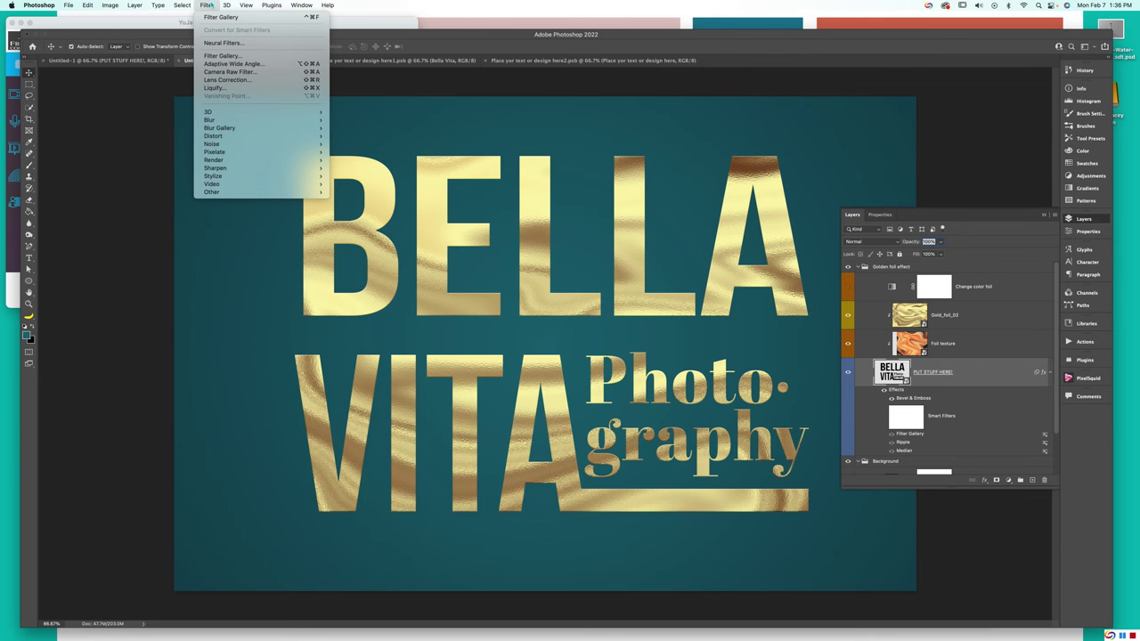
left_click(215, 56)
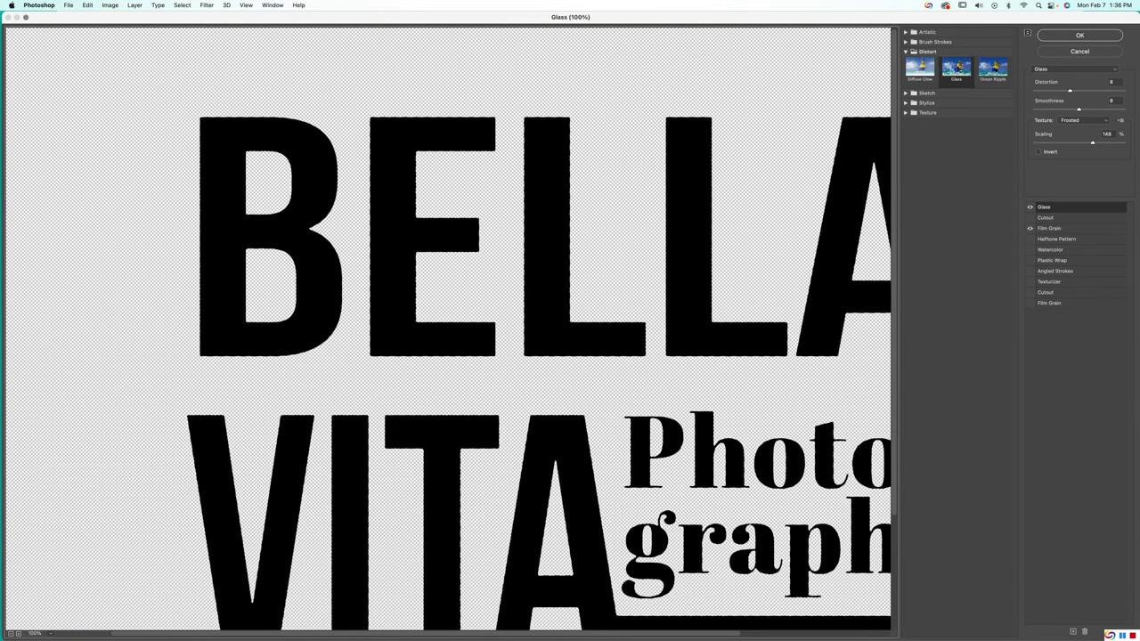
left_click(908, 112)
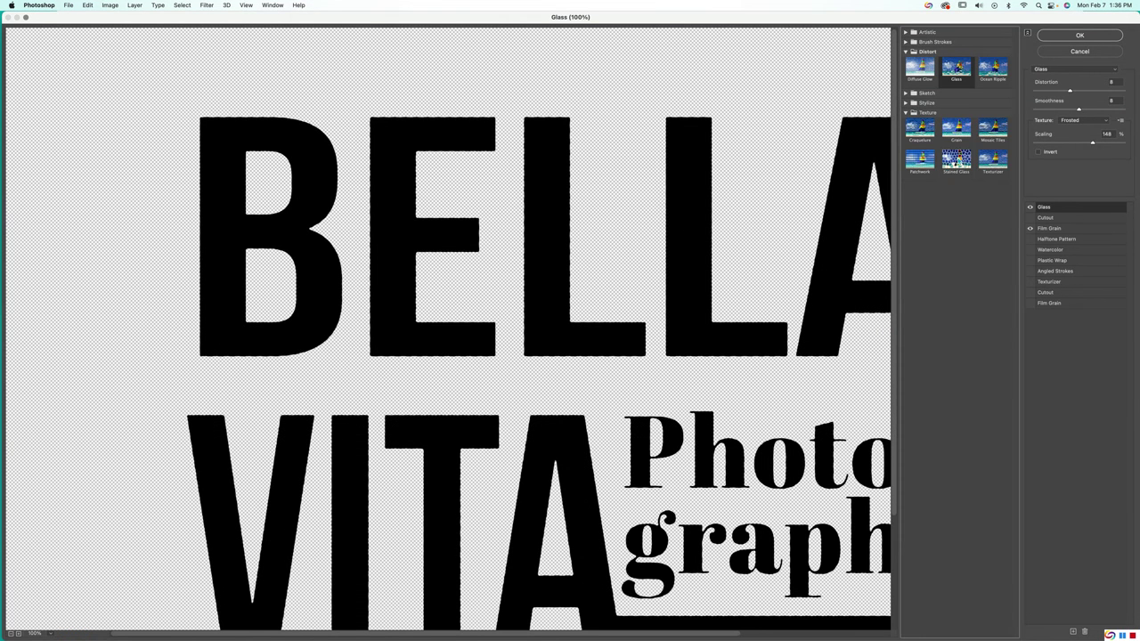
left_click(956, 158)
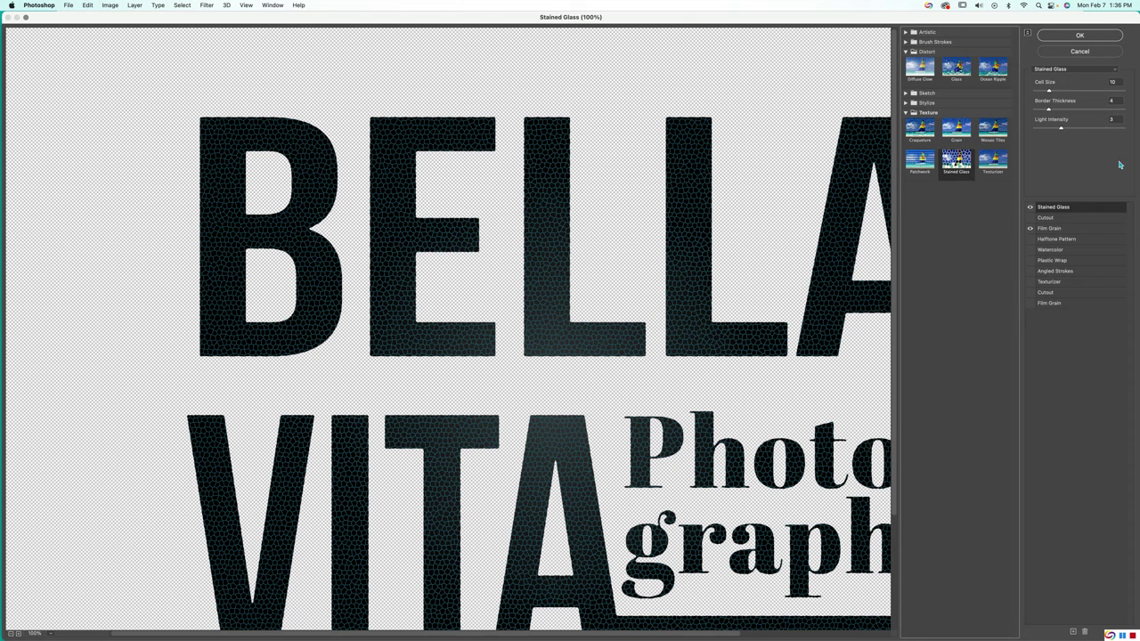
left_click(1054, 40)
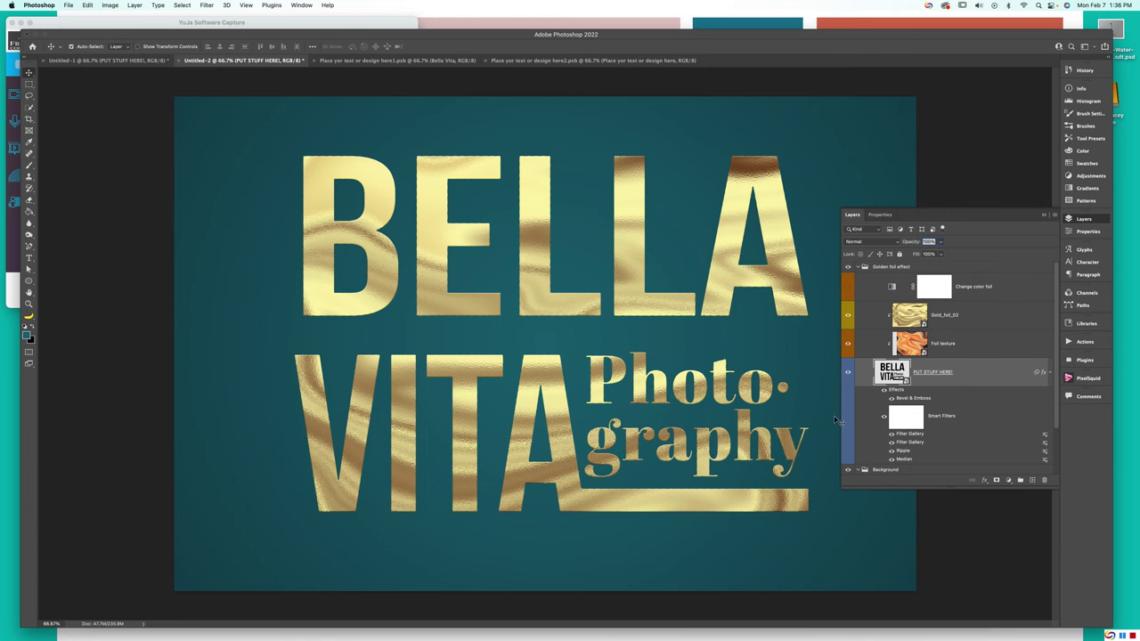
Step: Turn off the visibility of both Filter Gallery smart filters under the PUT STUFF HERE! layer
scroll(904, 450, "down", 2)
scroll(906, 445, "down", 2)
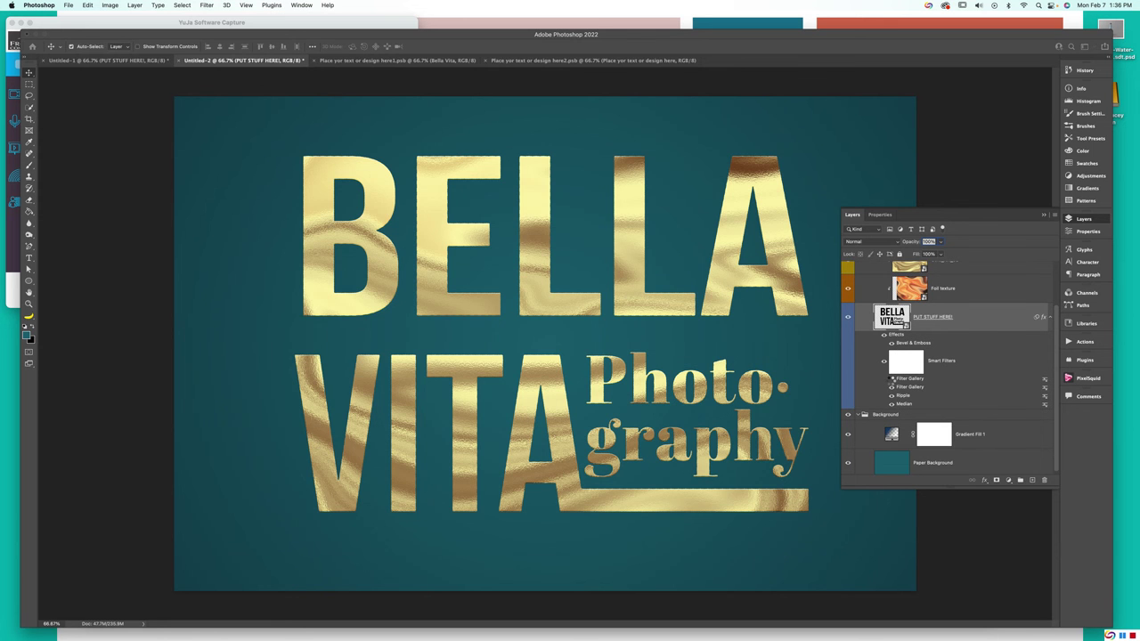
left_click_drag(891, 378, 1011, 401)
right_click(998, 318)
left_click(991, 319)
Step: Open the foil layer's Layer Style dialog to its Bevel & Emboss settings
double_click(983, 315)
left_click_drag(839, 101, 259, 254)
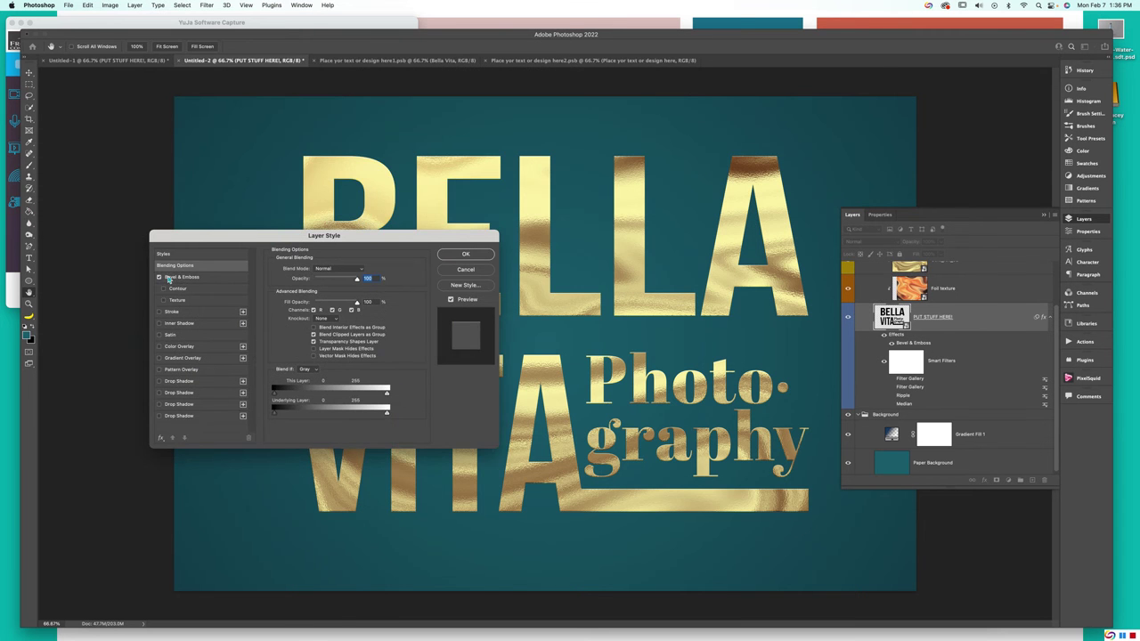
left_click(210, 282)
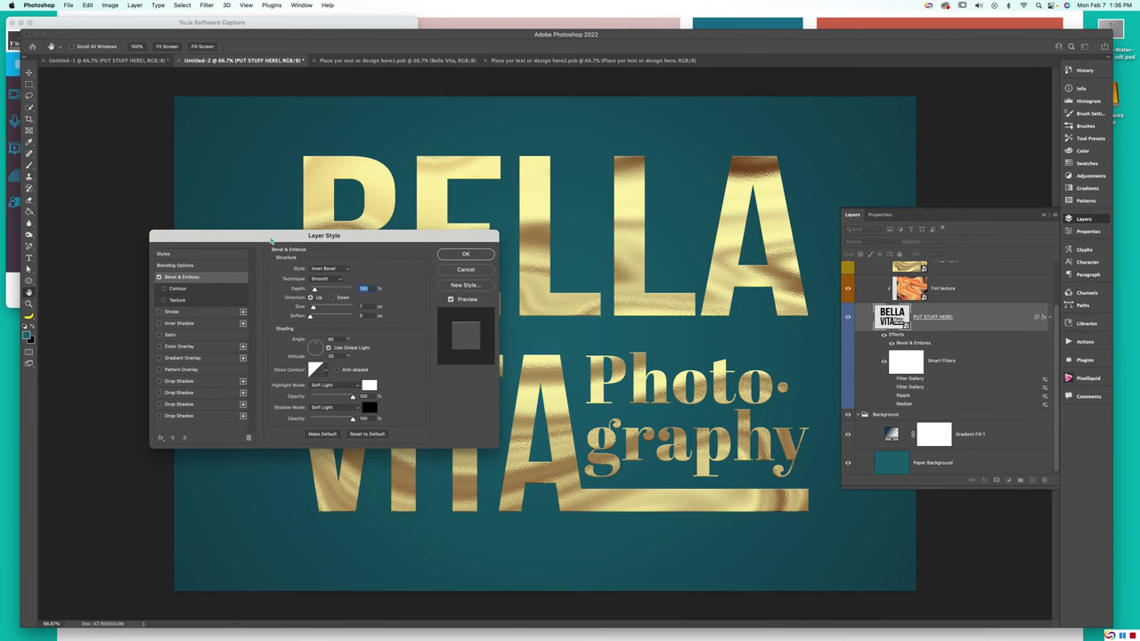
left_click_drag(272, 236, 204, 130)
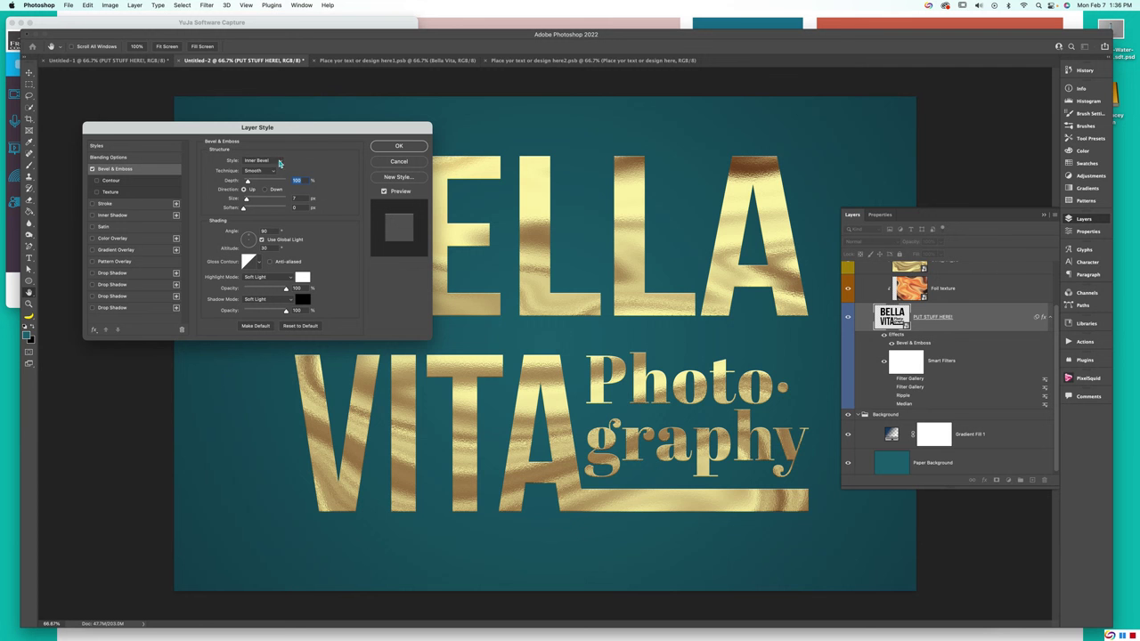
Step: Switch the bevel style to Outer Bevel and raise its depth to 657%
left_click(279, 163)
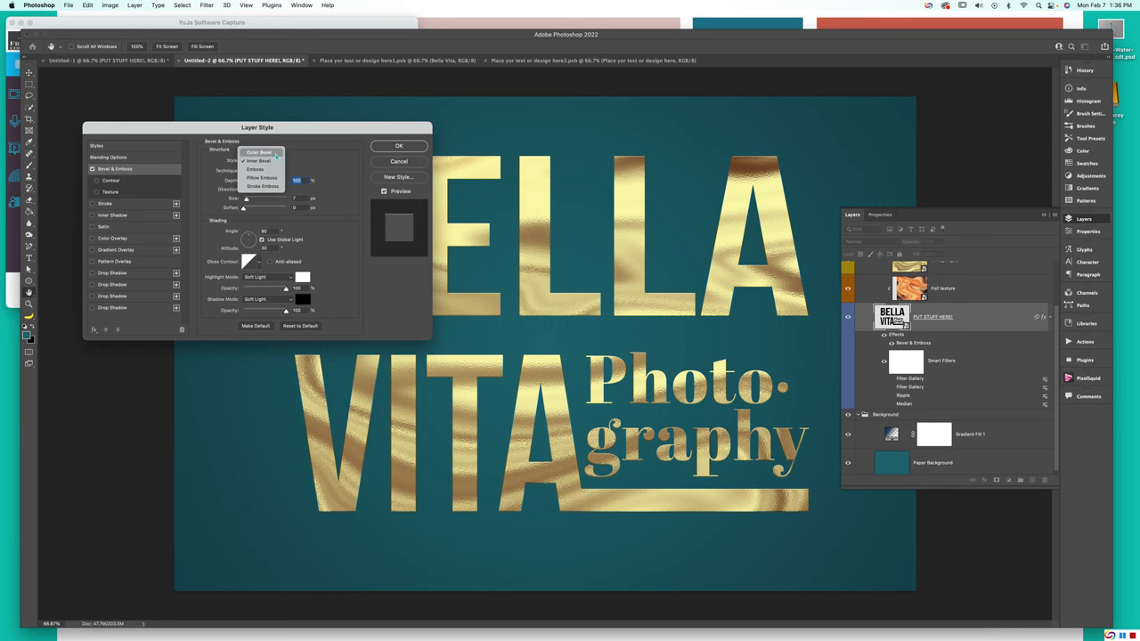
left_click(276, 153)
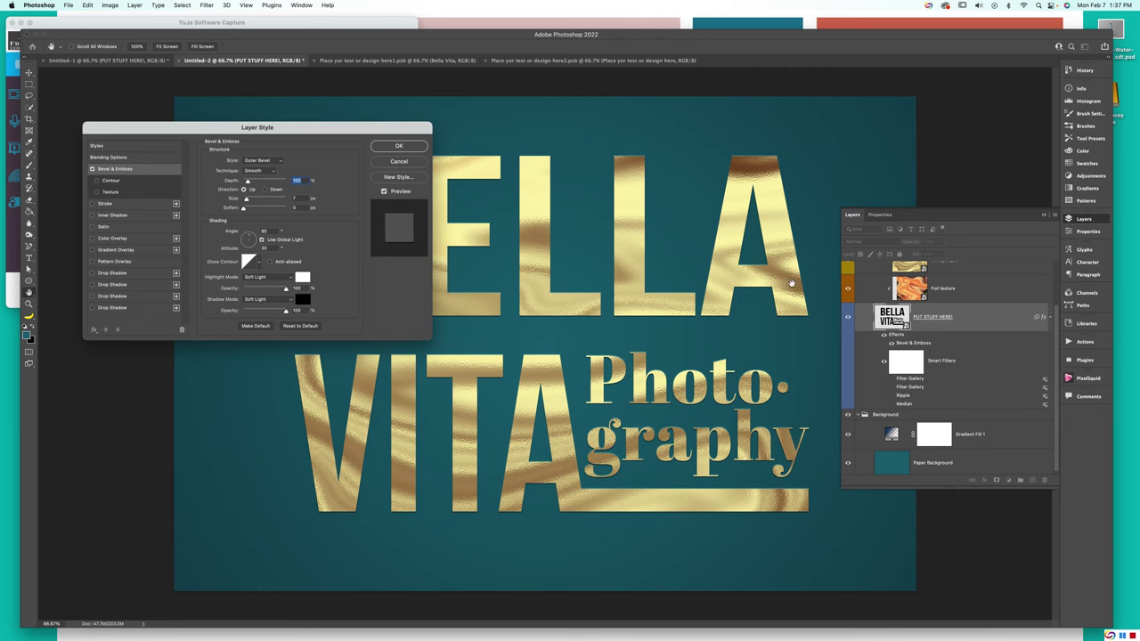
left_click_drag(248, 182, 256, 185)
mouse_move(254, 183)
left_mouse_down()
mouse_move(273, 184)
mouse_move(249, 184)
left_mouse_up()
Step: Set the bevel to Inner Bevel with depth 105% and size 13 px
left_click(274, 161)
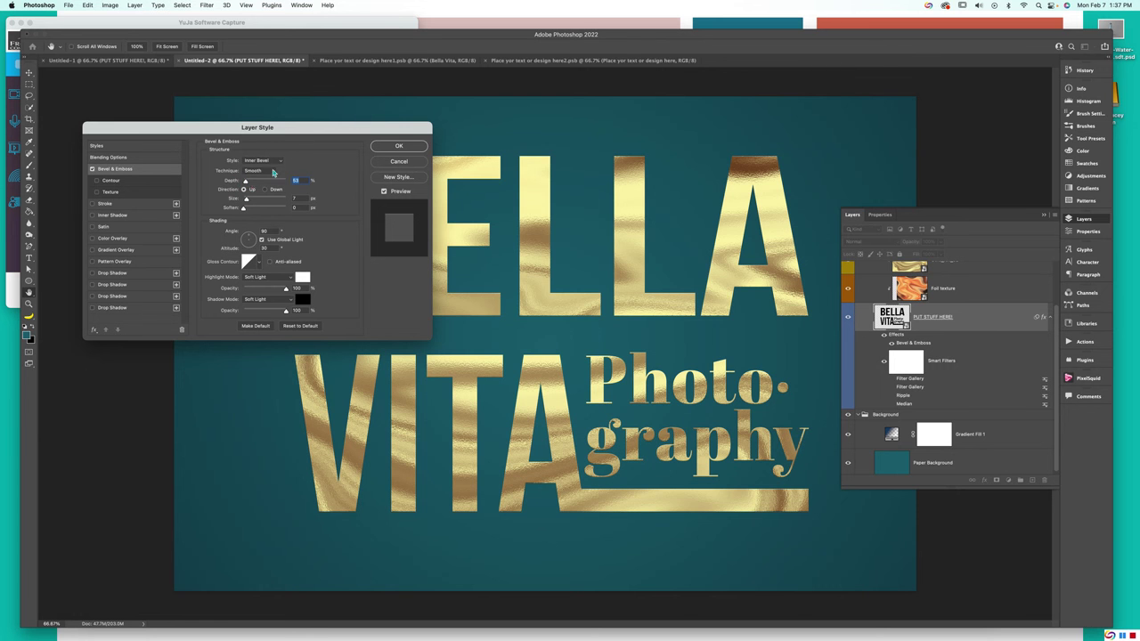
left_click_drag(248, 184, 252, 185)
left_click(247, 200)
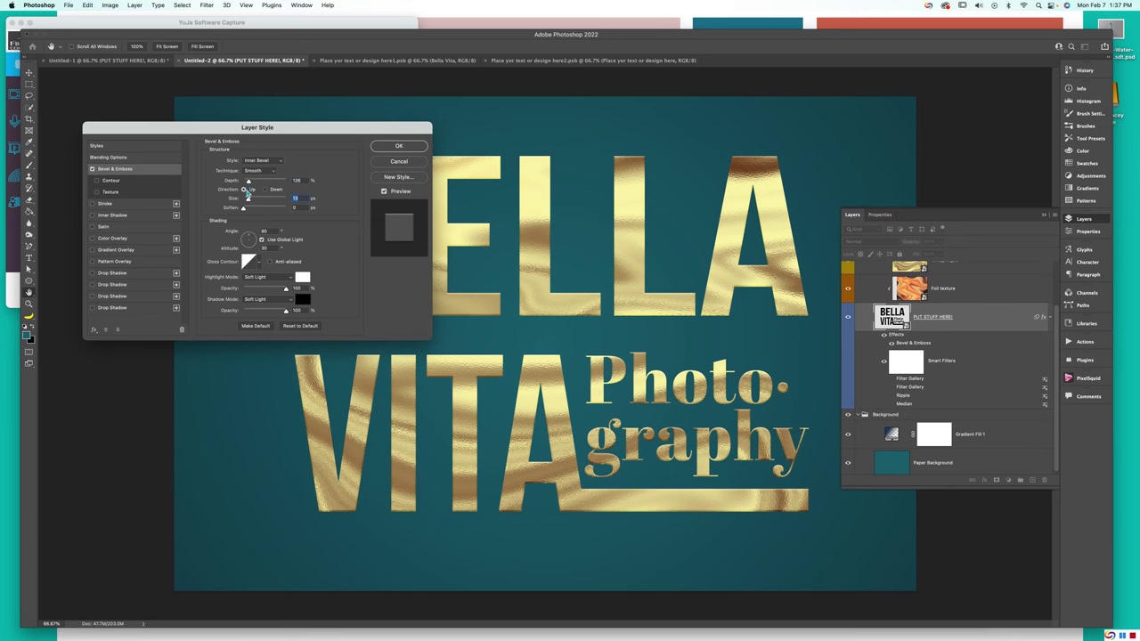
left_click_drag(250, 182, 248, 188)
Step: Set the bevel lighting to altitude 0 with the angle at about 84°
left_click(254, 238)
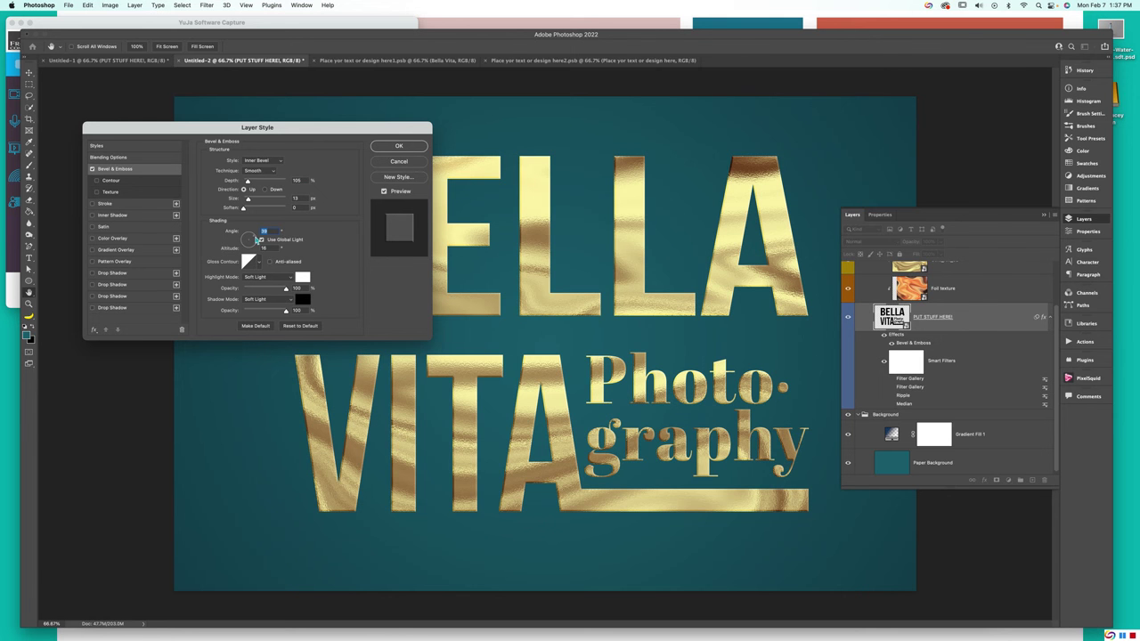
left_click_drag(257, 239, 248, 232)
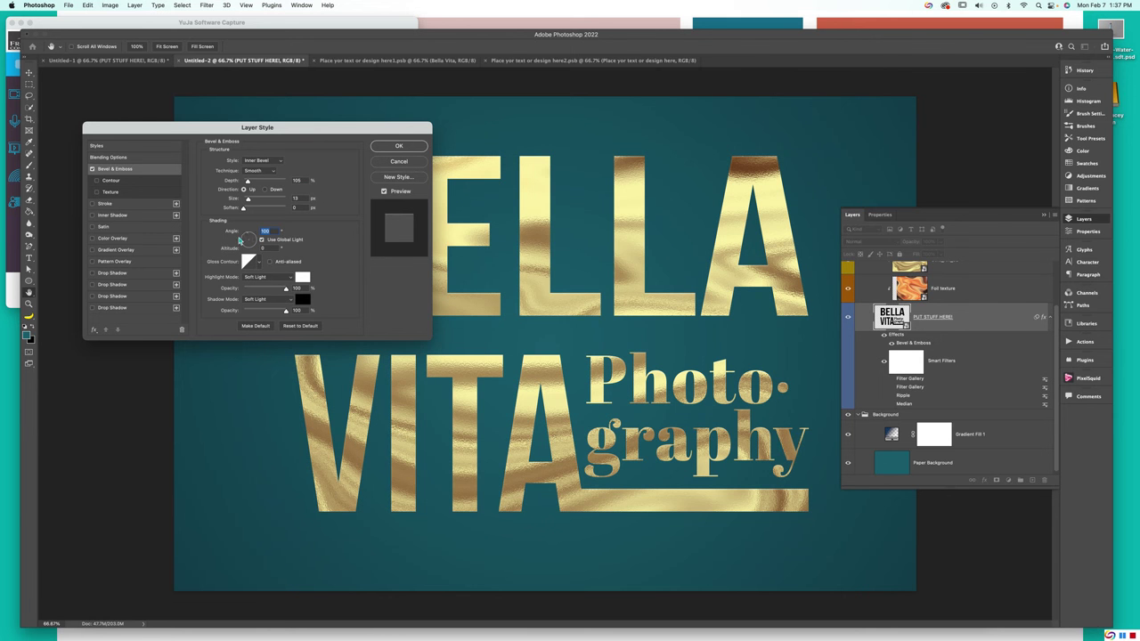
left_click_drag(247, 238, 242, 248)
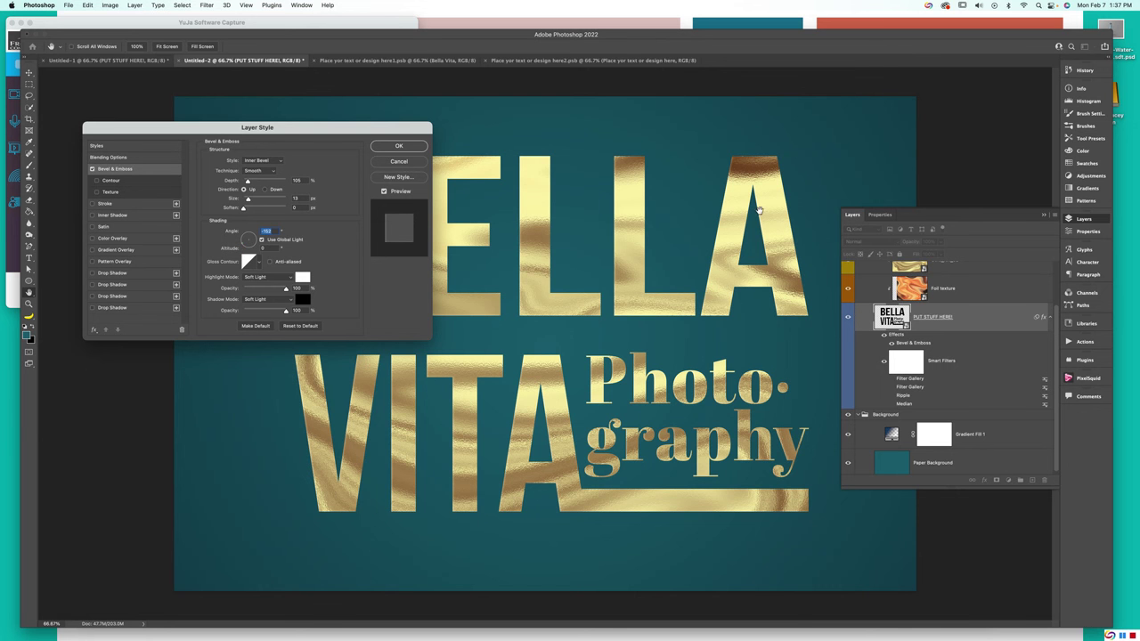
left_click(248, 234)
left_click(249, 234)
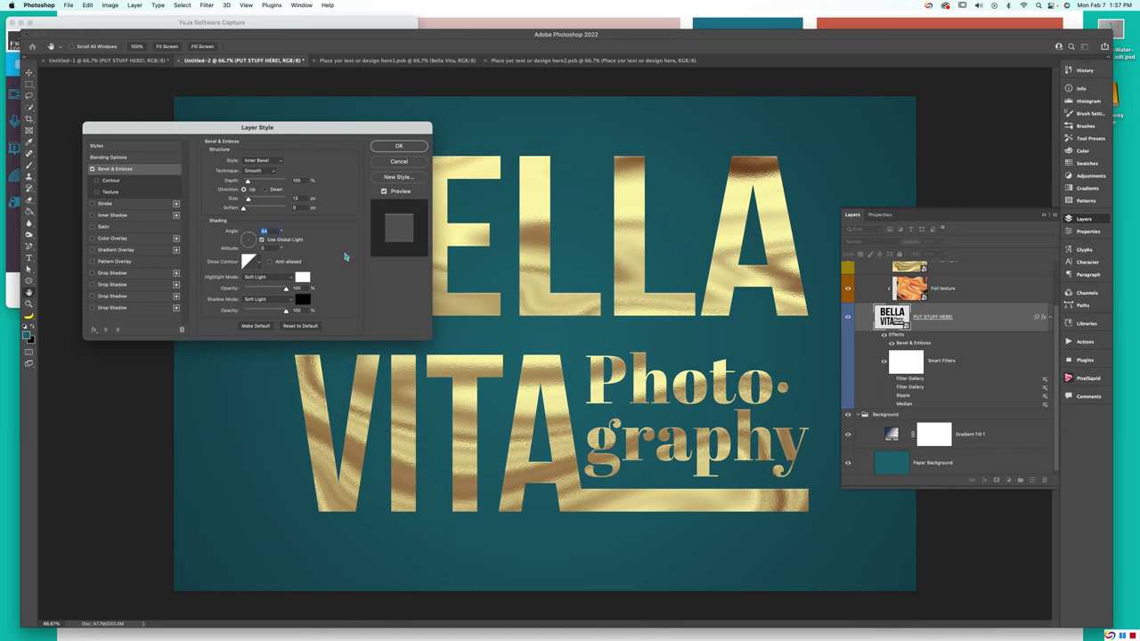
Step: Browse the Gloss Contour presets, leaving the contour unchanged
left_click(261, 266)
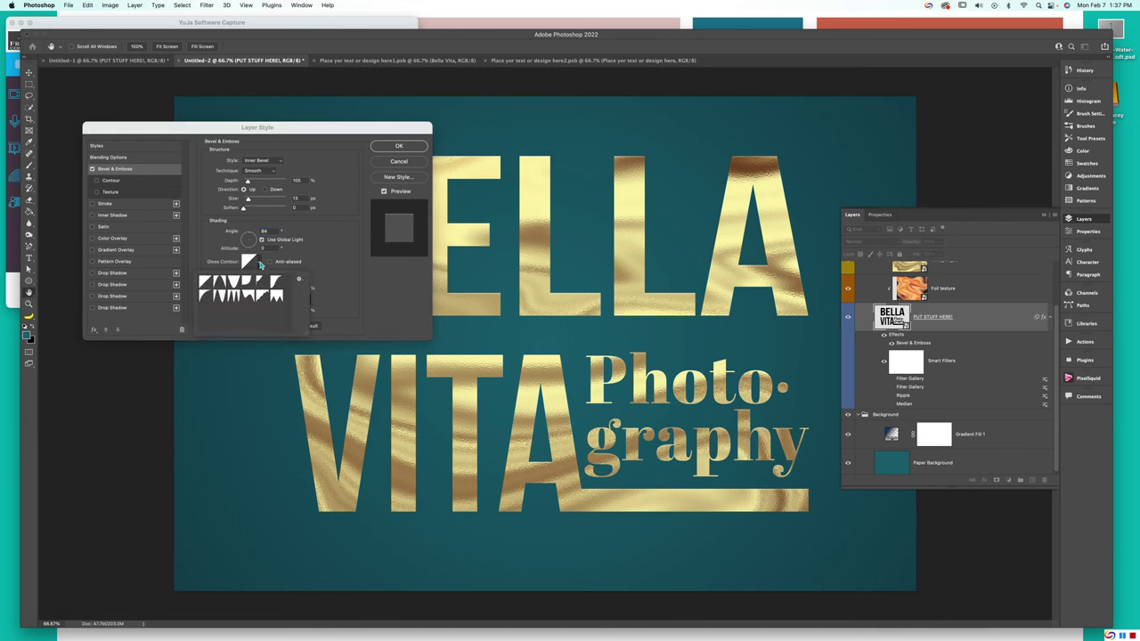
left_click(261, 265)
left_click(260, 266)
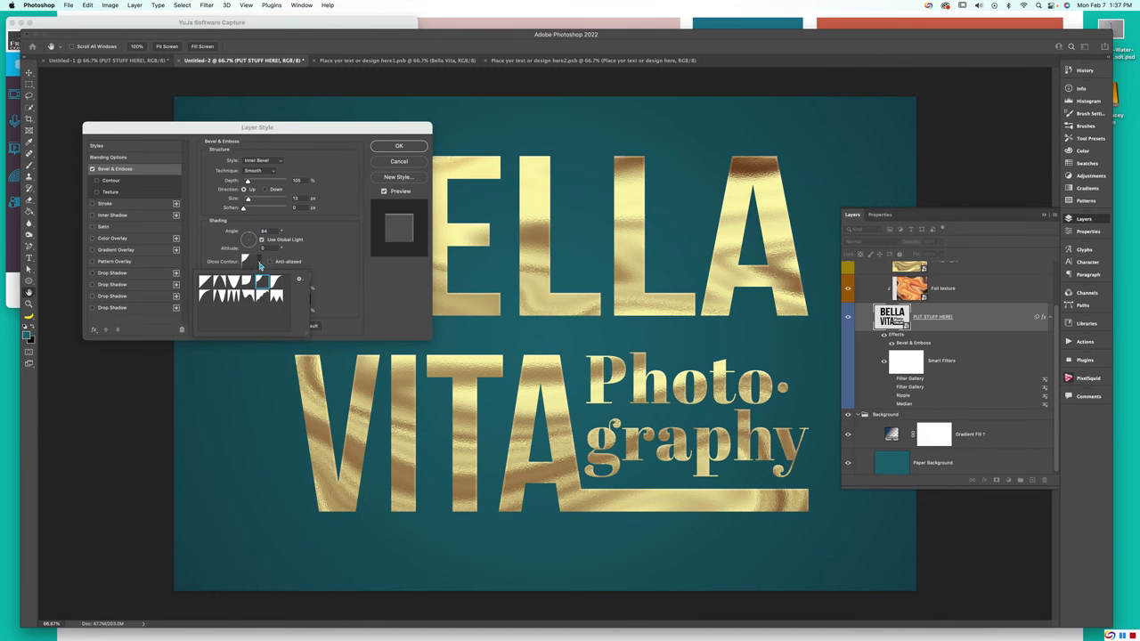
left_click(260, 266)
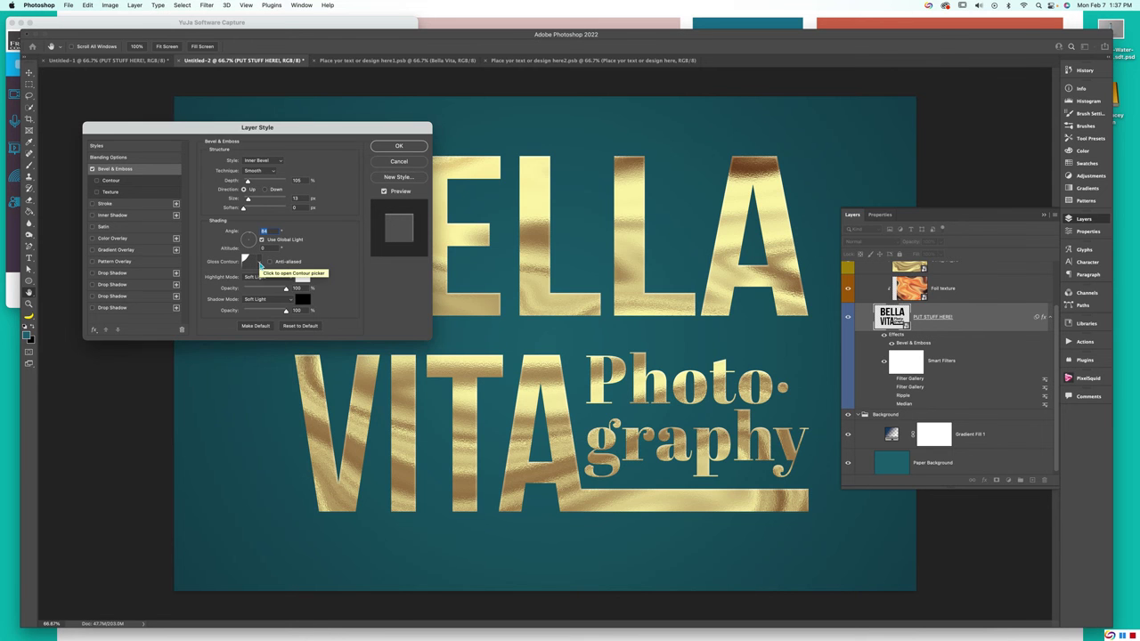
left_click(261, 265)
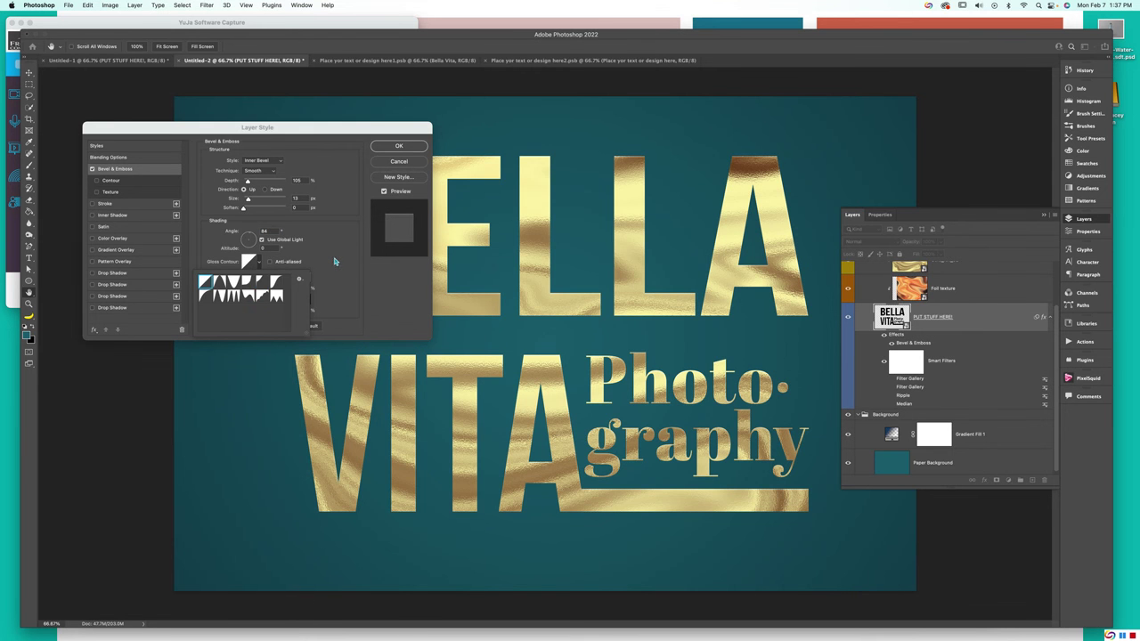
left_click(268, 265)
Step: Try Multiply and Screen for the highlight mode, keep Soft Light, and apply the style
left_click(291, 277)
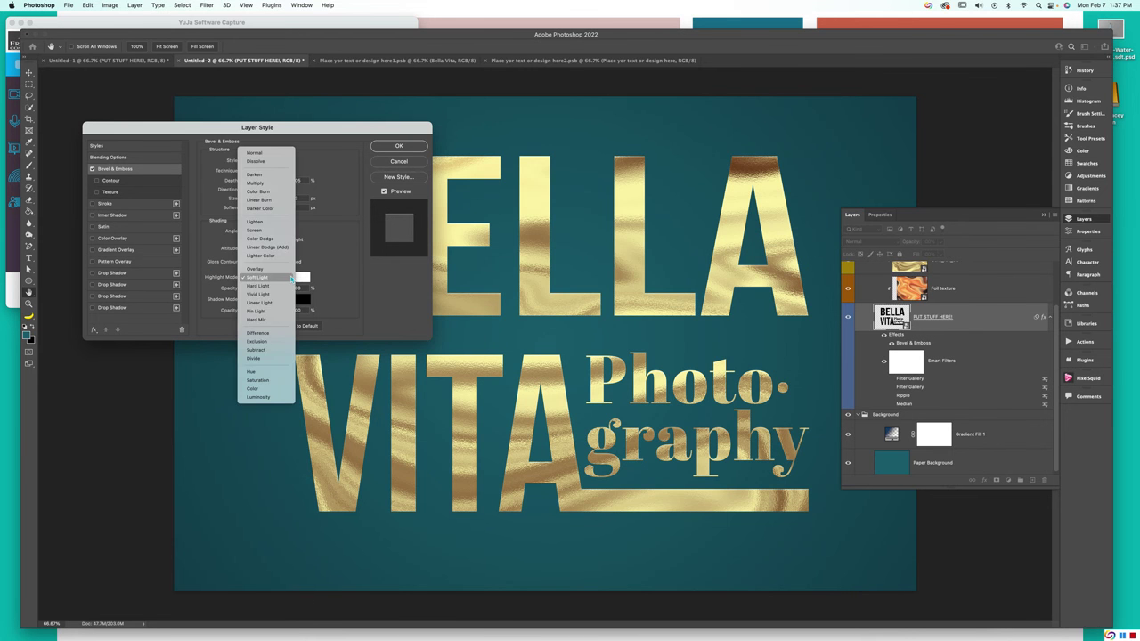
left_click(264, 184)
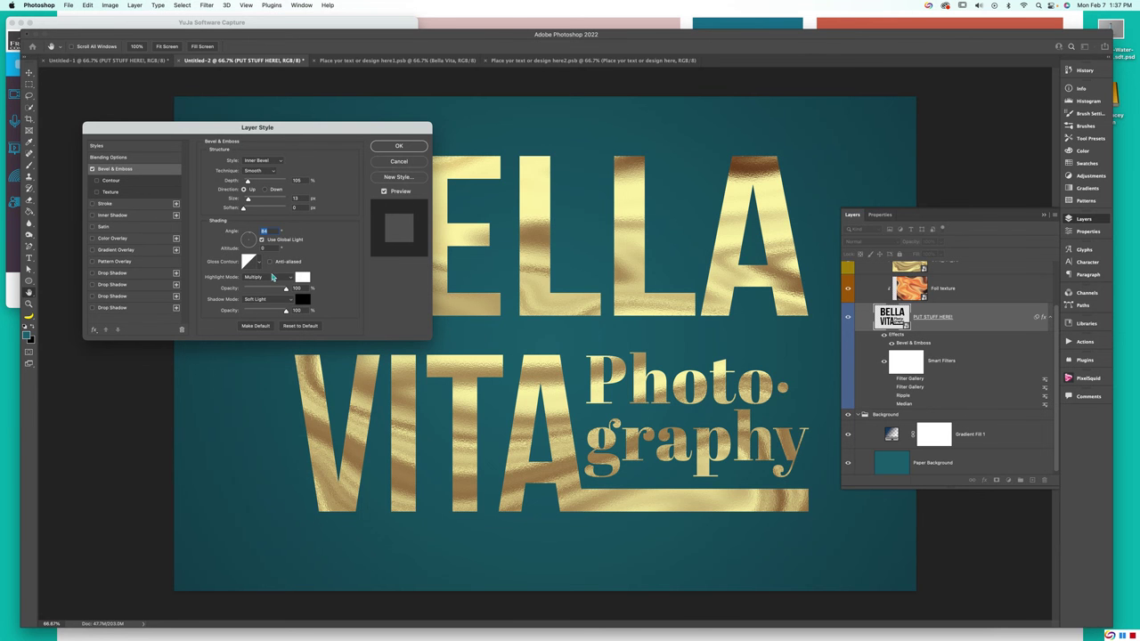
left_click(272, 277)
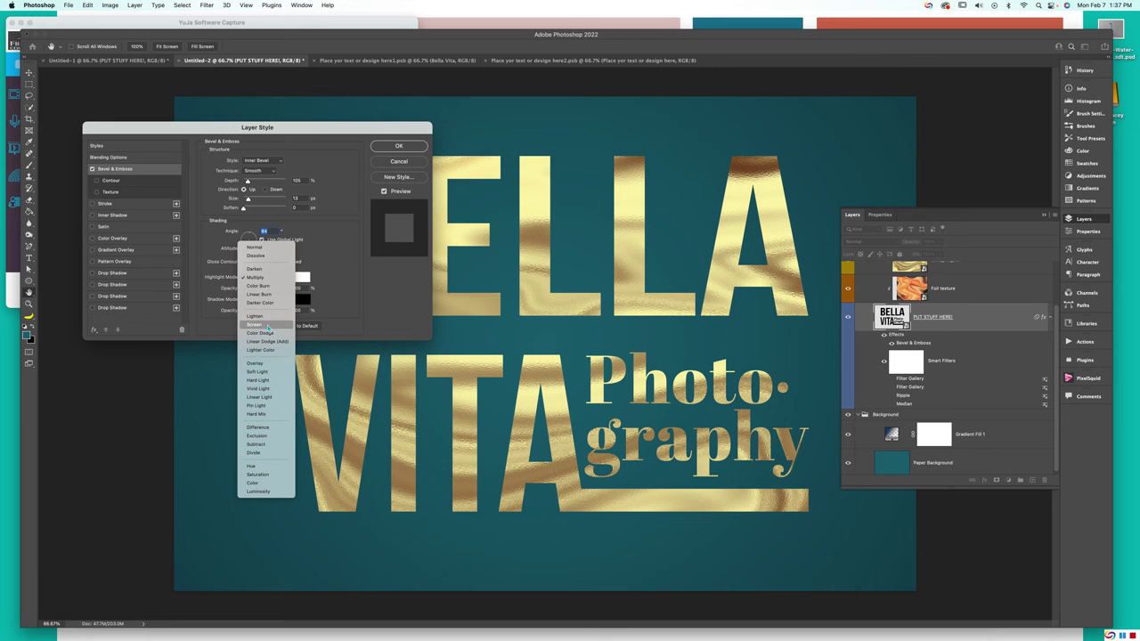
left_click(265, 325)
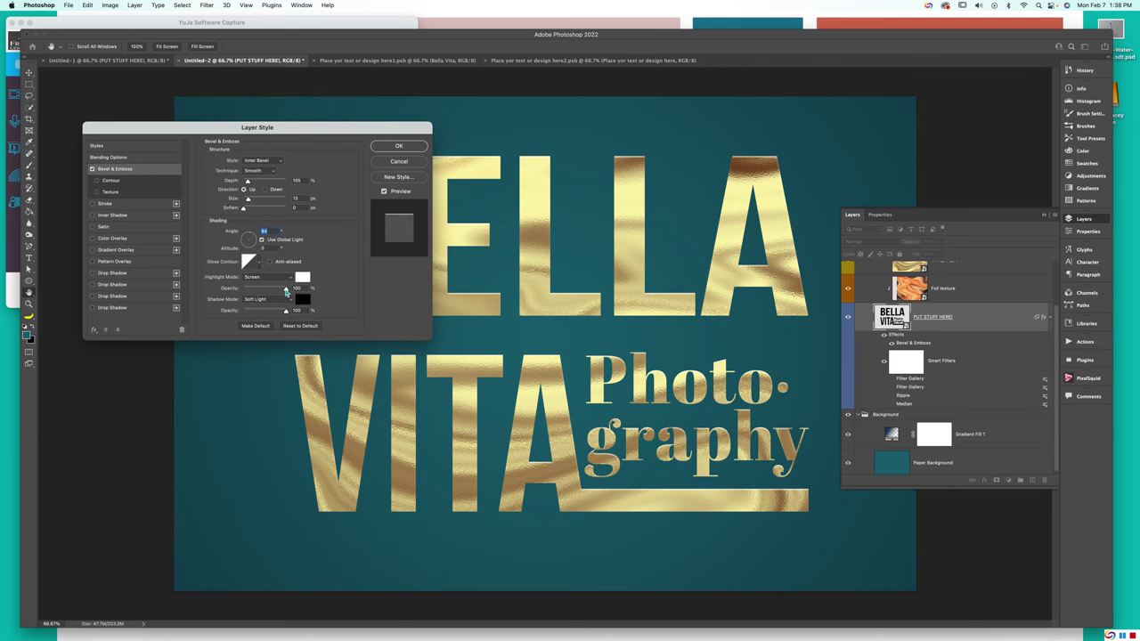
left_click(285, 279)
left_click(266, 325)
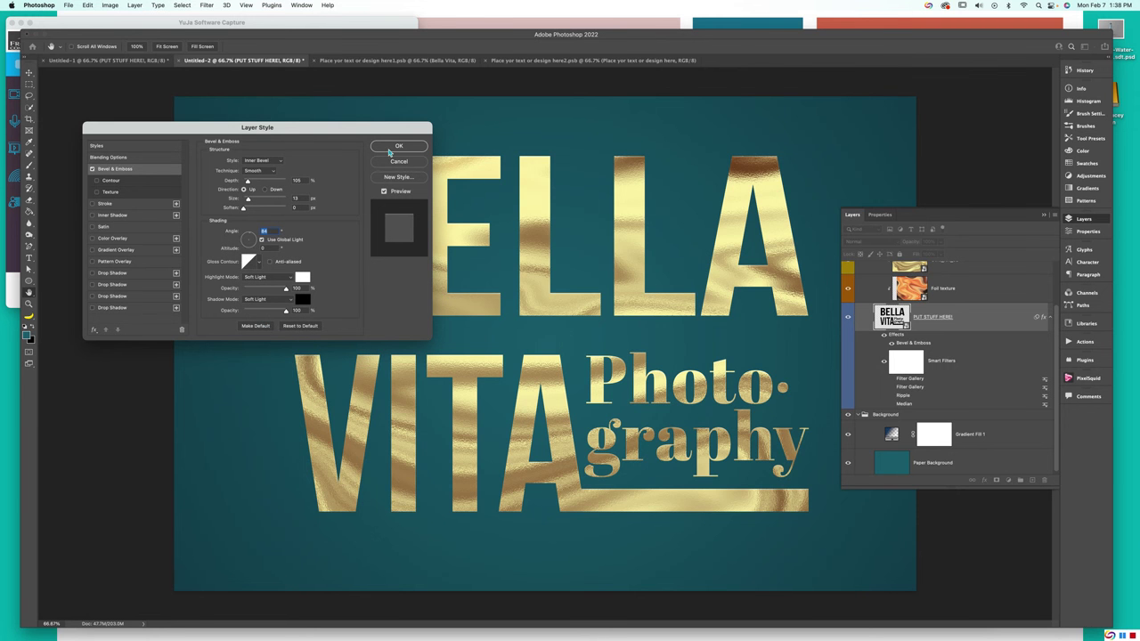
left_click(390, 149)
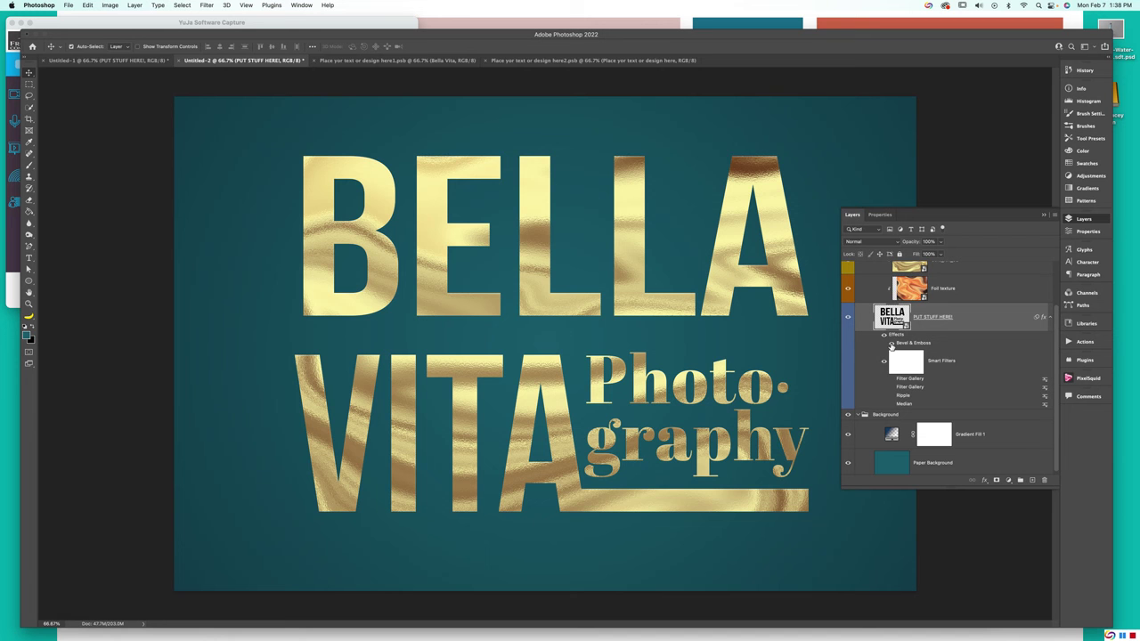
scroll(894, 344, "down", 1)
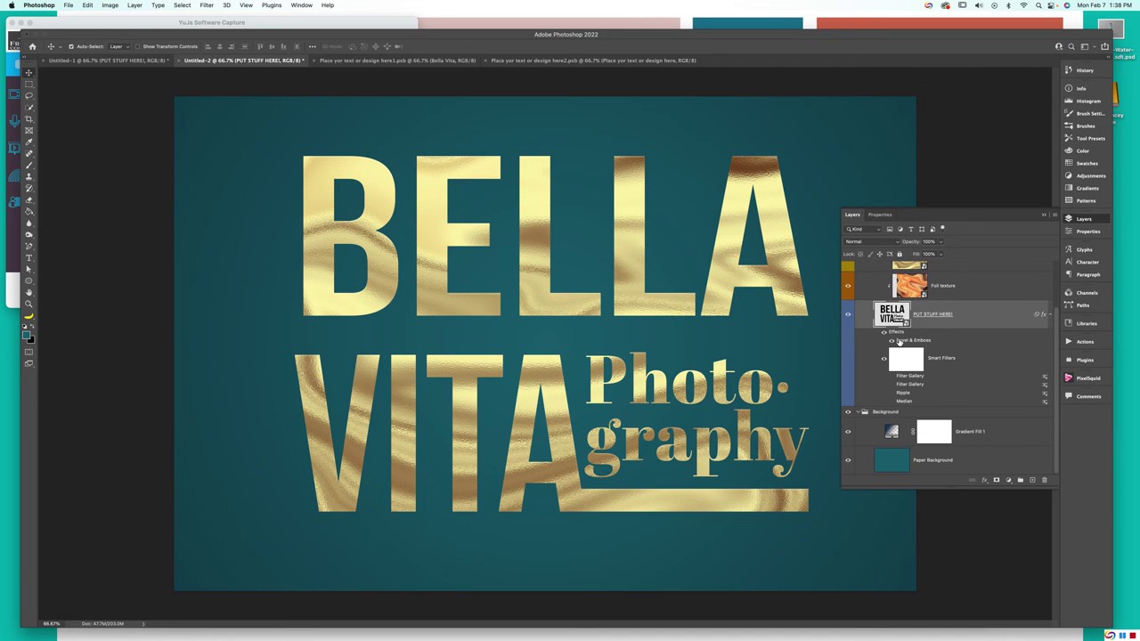
scroll(927, 344, "up", 3)
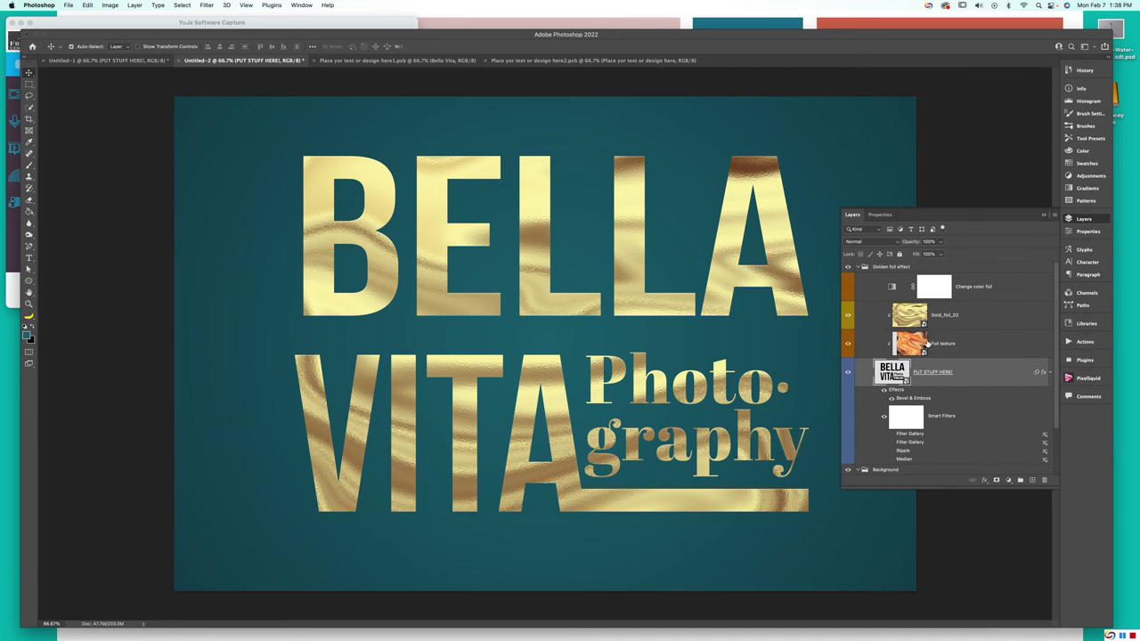
right_click(987, 321)
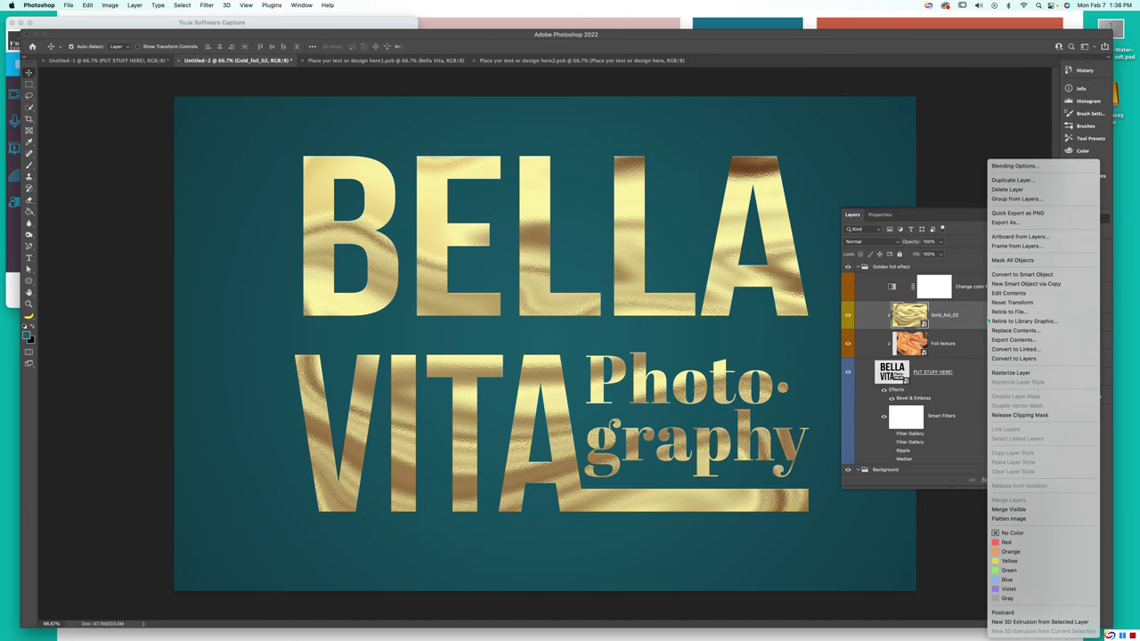
left_click(1002, 414)
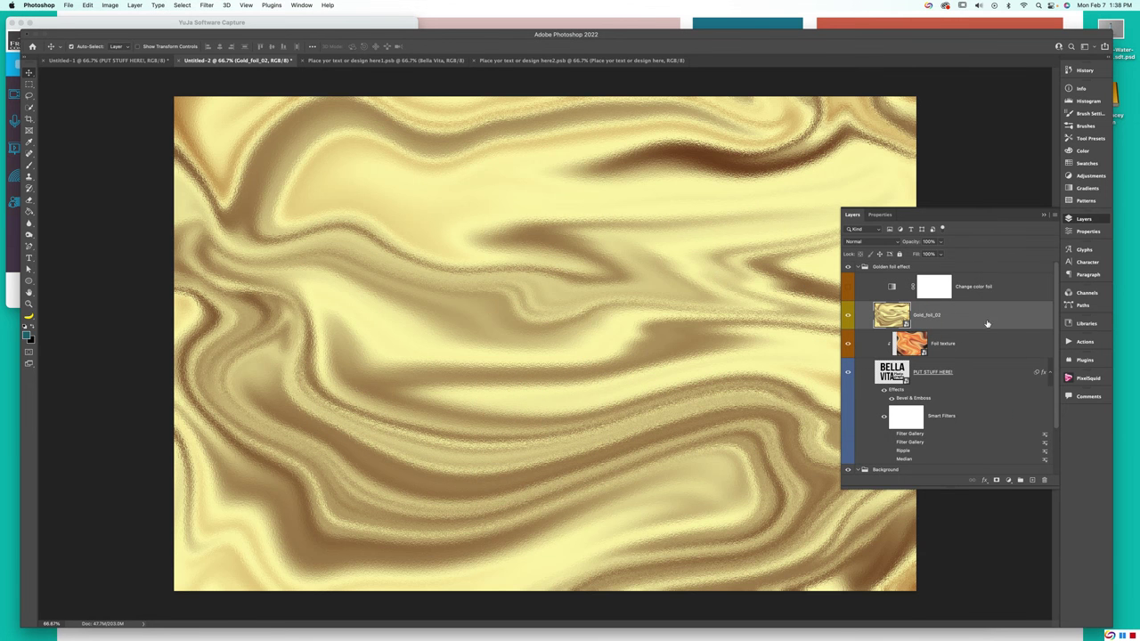
right_click(966, 316)
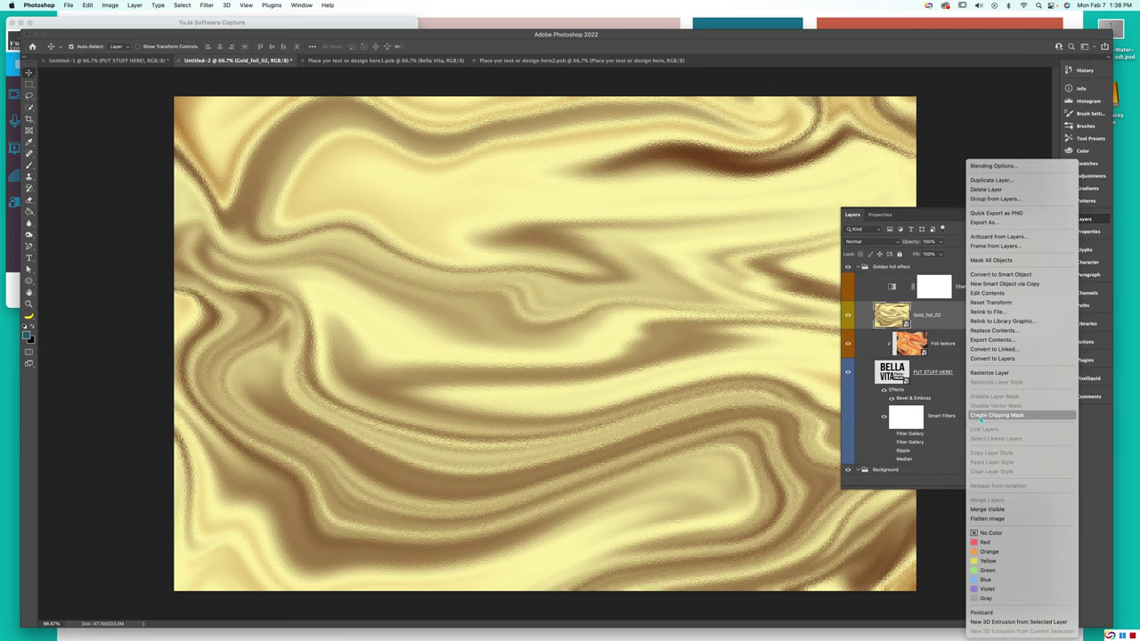
left_click(1002, 417)
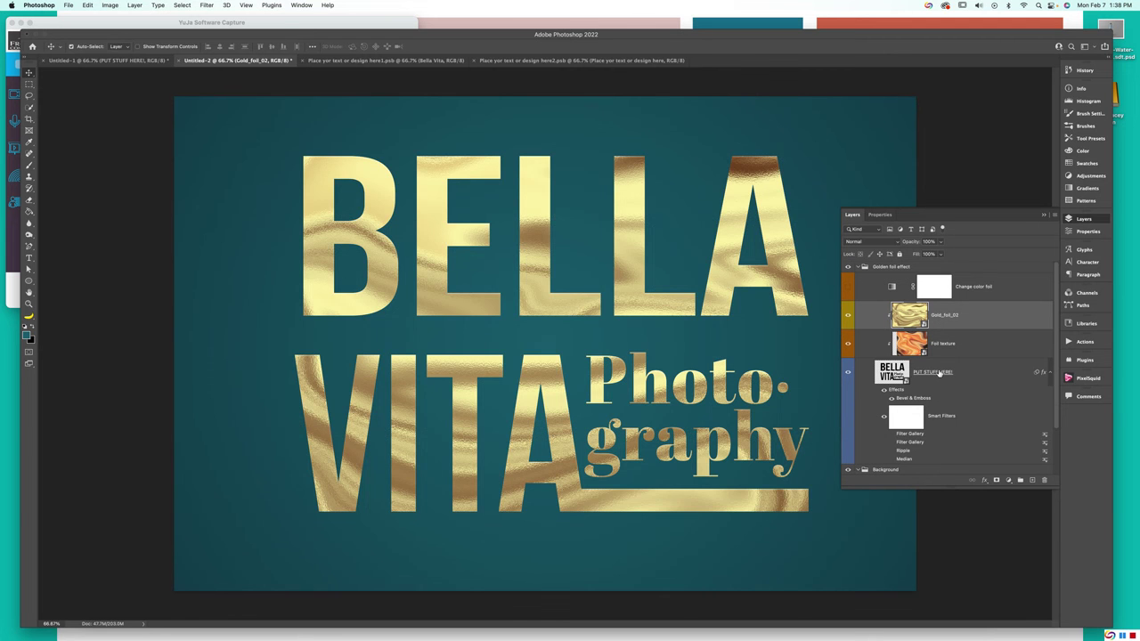
Step: Hide Gold_foil_02 and lower the Foil texture layer's opacity to 89%
left_click(851, 326)
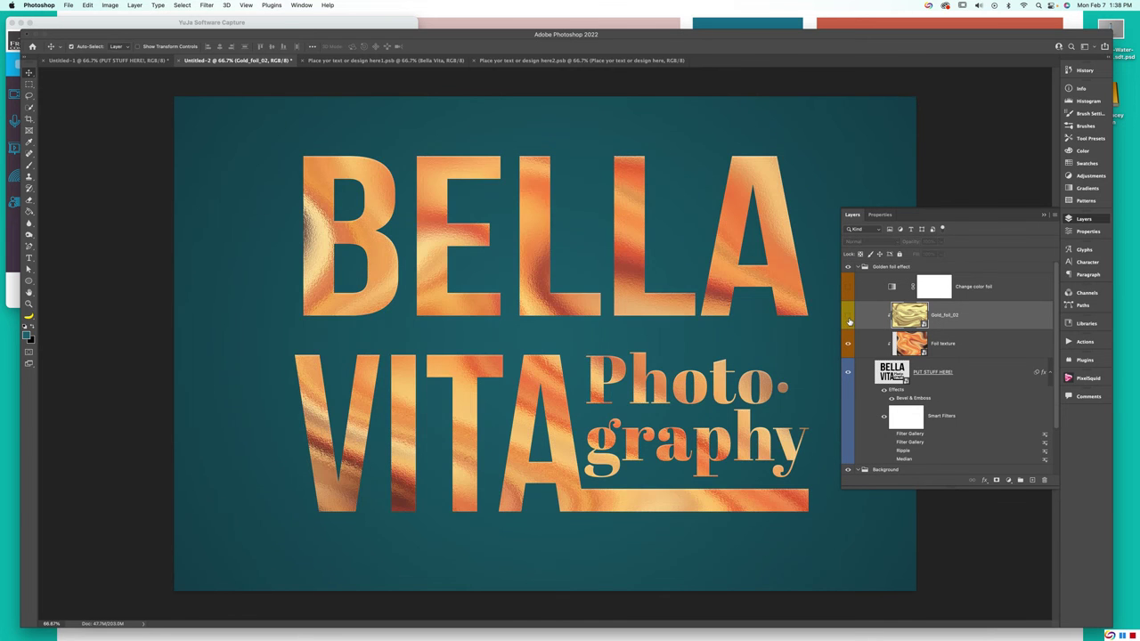
left_click(848, 315)
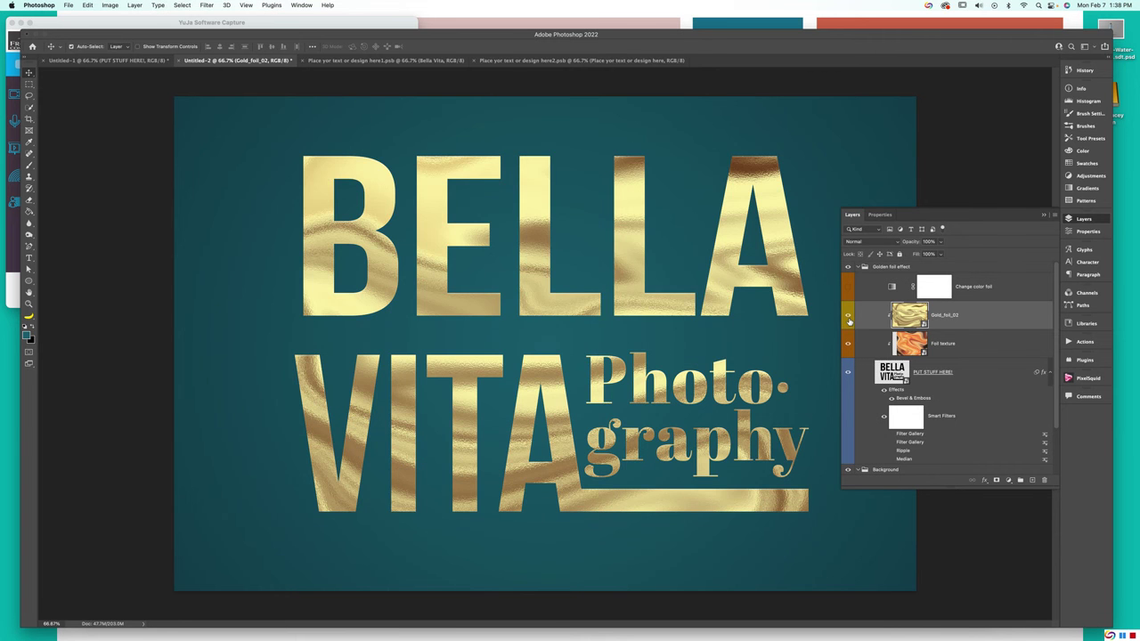
left_click(961, 342)
left_click(848, 315)
left_click(942, 242)
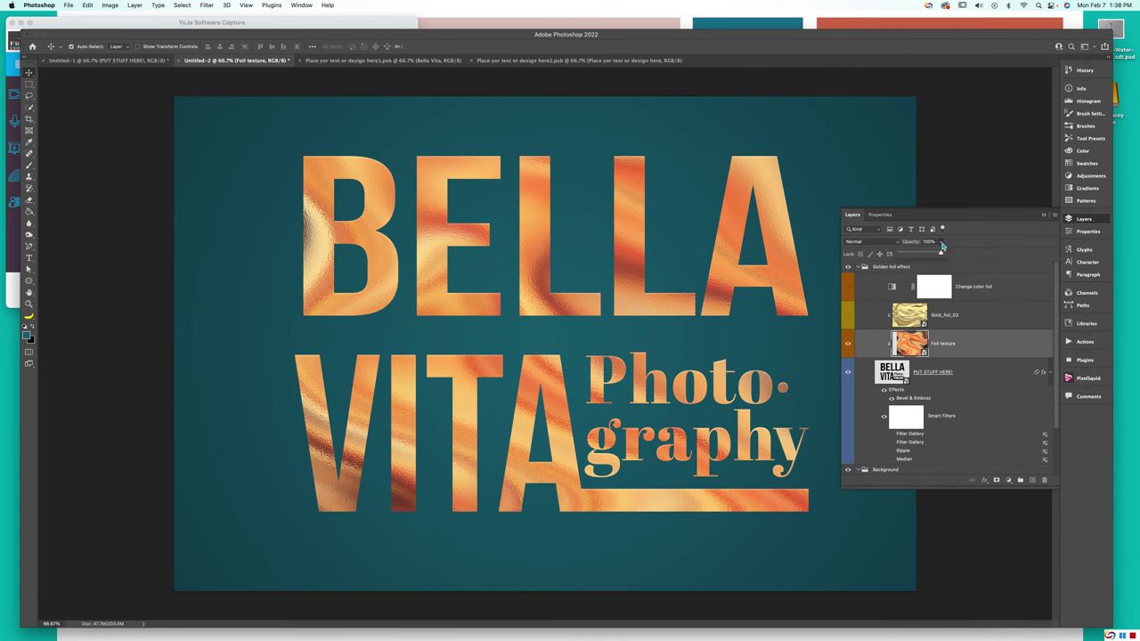
left_click_drag(922, 254, 947, 255)
Step: Keep Foil texture on Normal blend mode and make Gold_foil_02 visible again
left_click(888, 249)
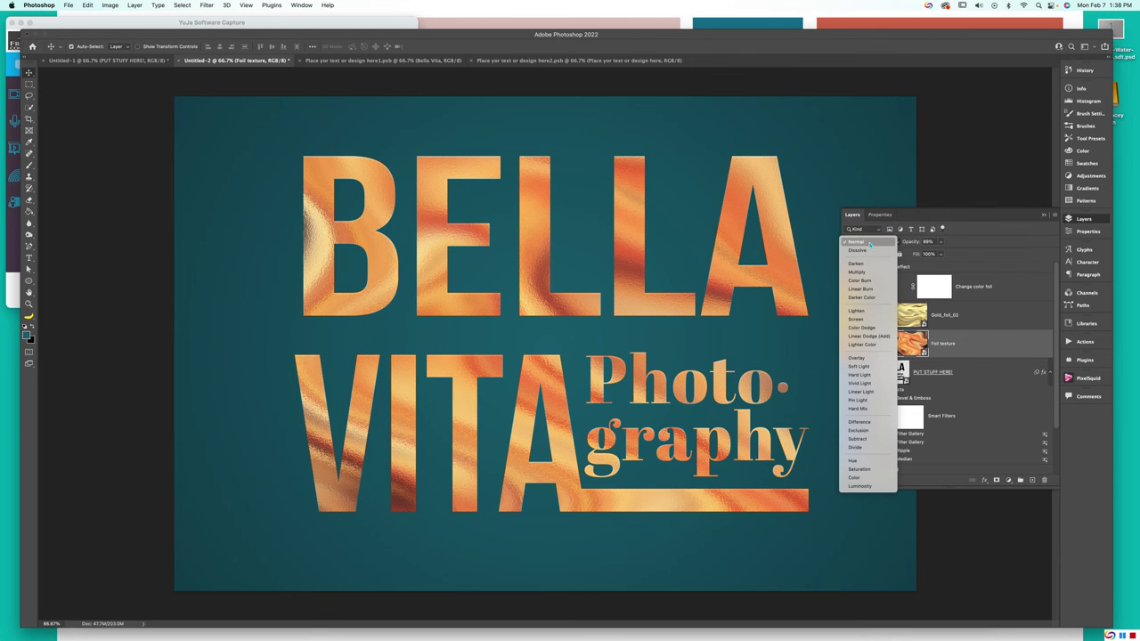
left_click(857, 242)
left_click(848, 319)
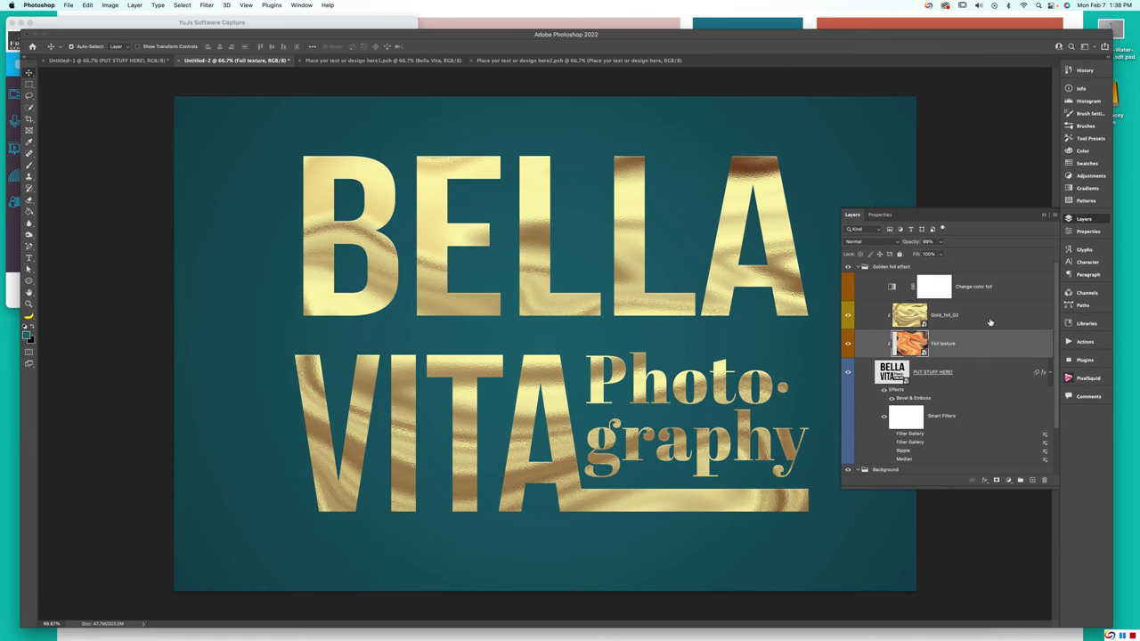
left_click(969, 321)
scroll(958, 376, "down", 2)
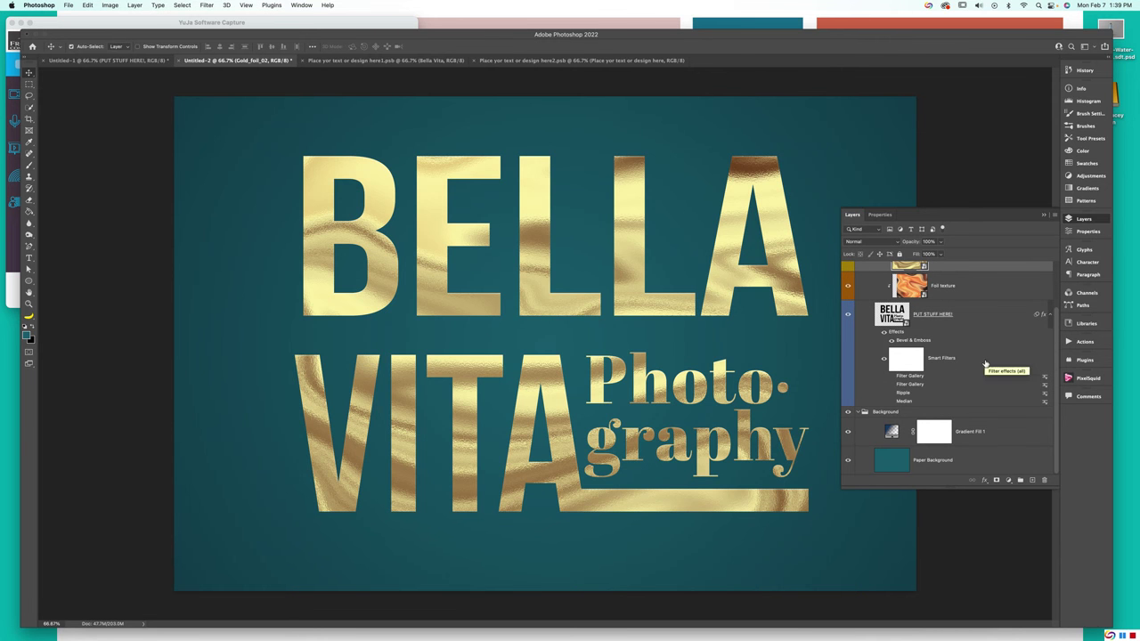
Step: Fill Paper Background with a darker teal and compare it with the gradient vignette off and on
double_click(893, 463)
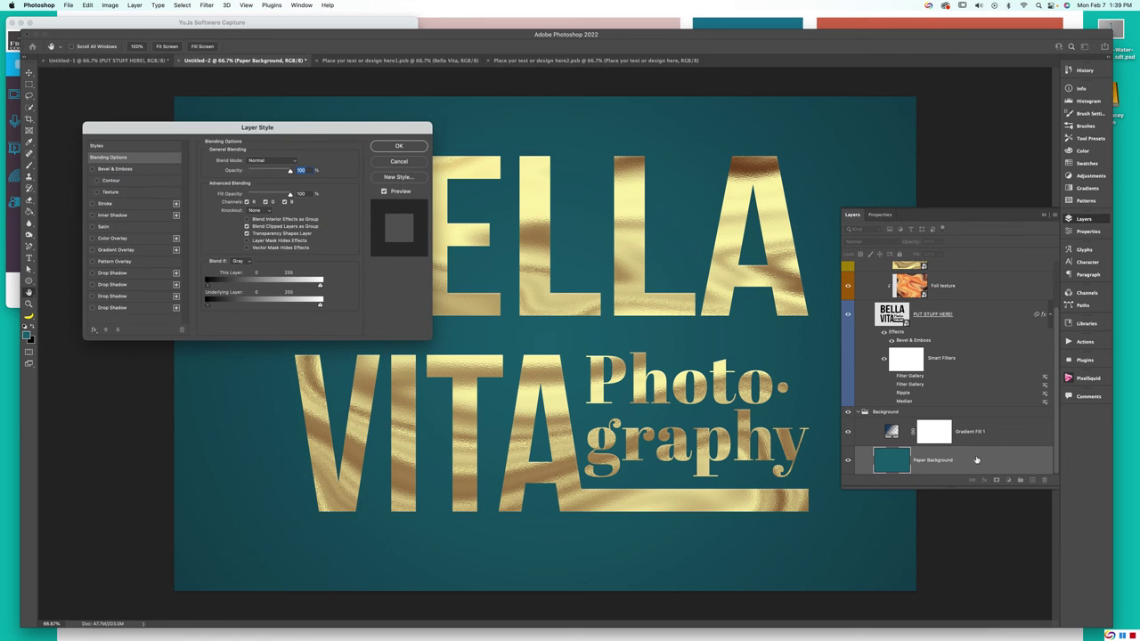
left_click(398, 162)
left_click(28, 337)
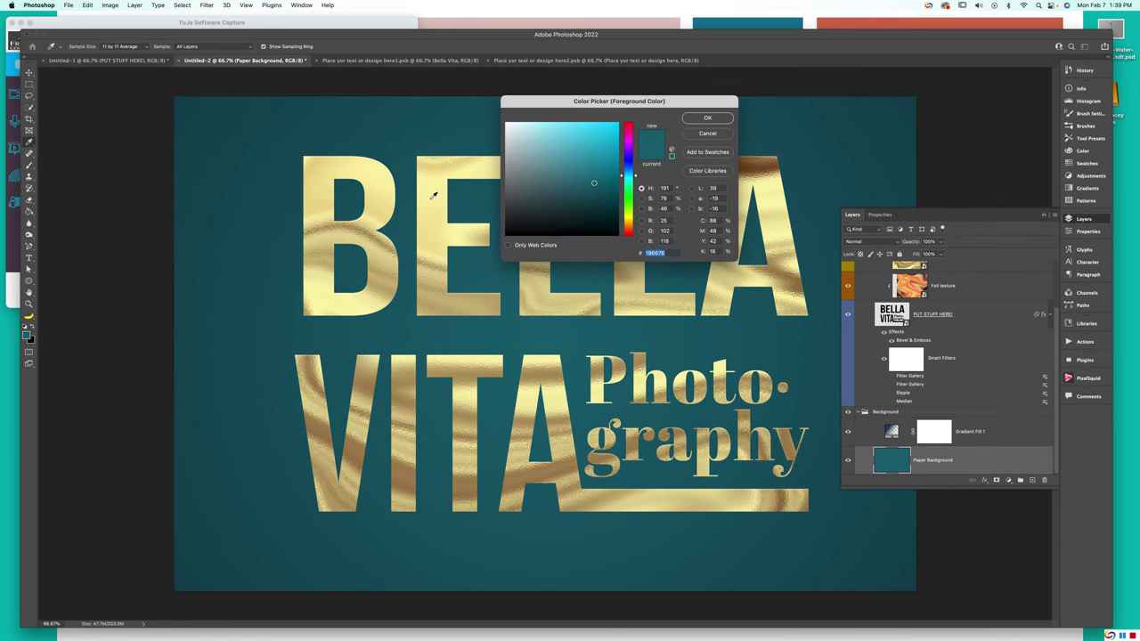
left_click(707, 118)
left_click(29, 211)
left_click(622, 336)
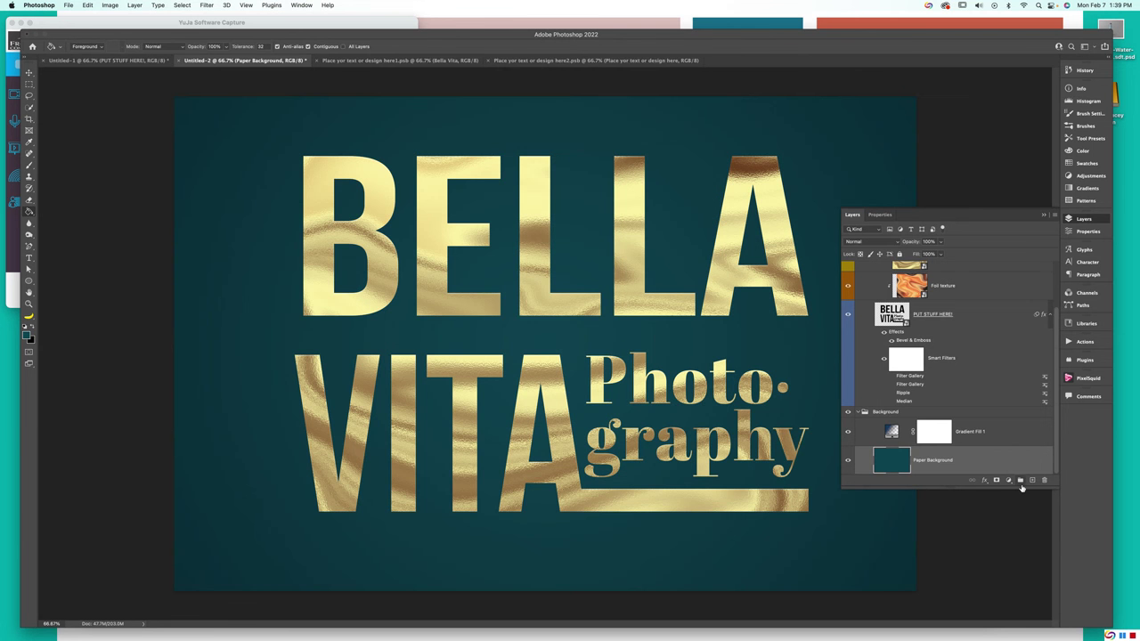
left_click(848, 433)
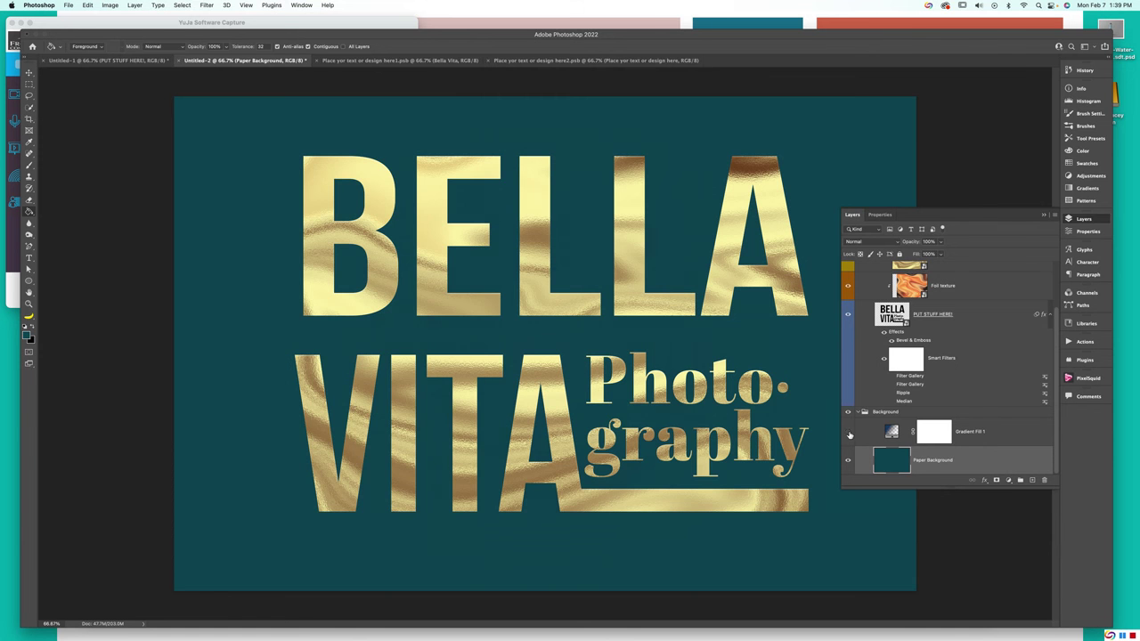
left_click(848, 433)
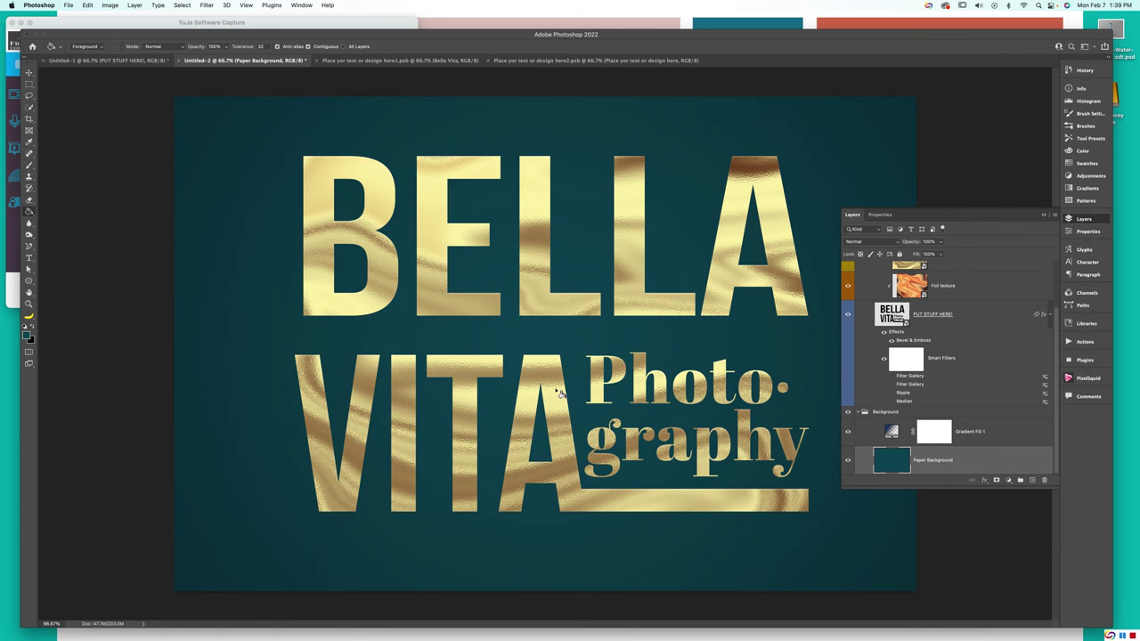
Step: Refill Paper Background with a slightly lighter teal, then toggle the gradient vignette to compare
left_click(27, 334)
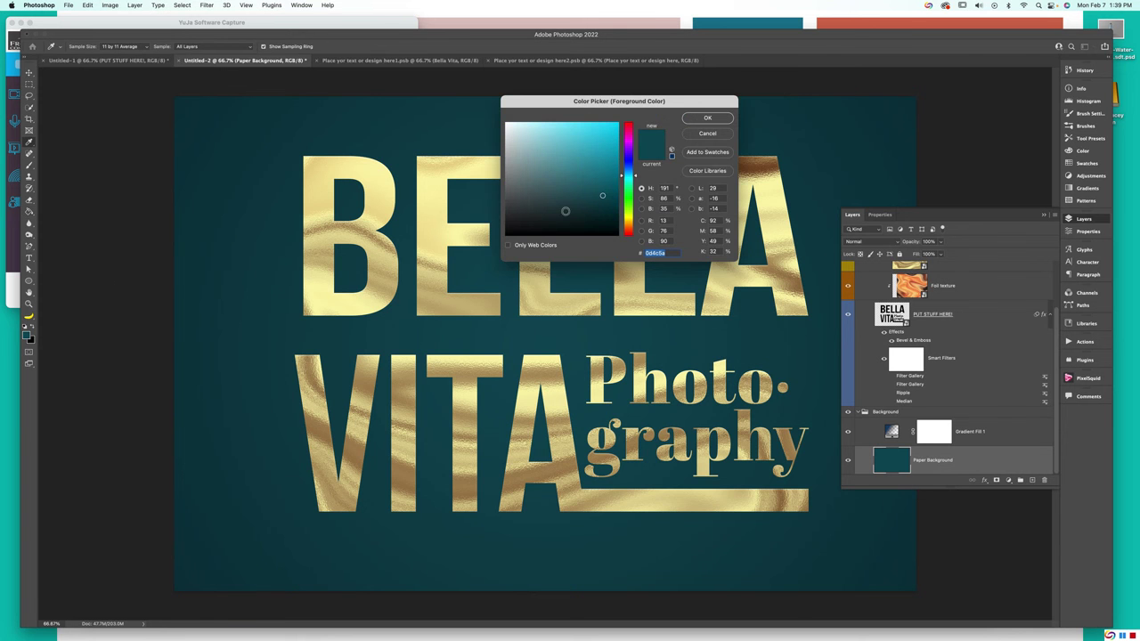
left_click(597, 186)
left_click(707, 118)
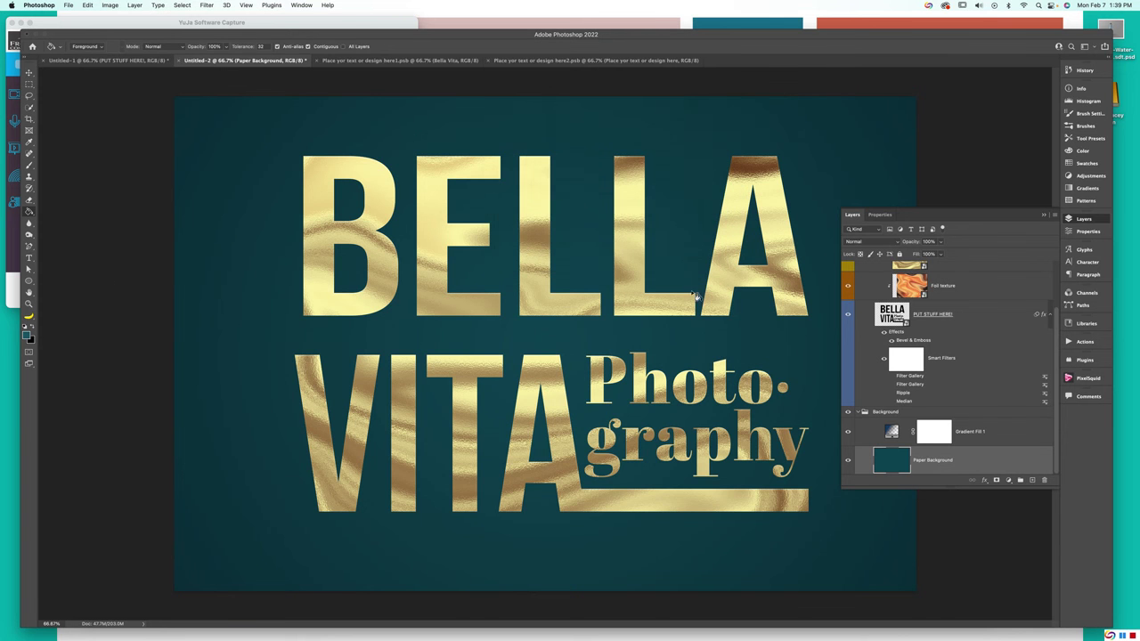
left_click(763, 366)
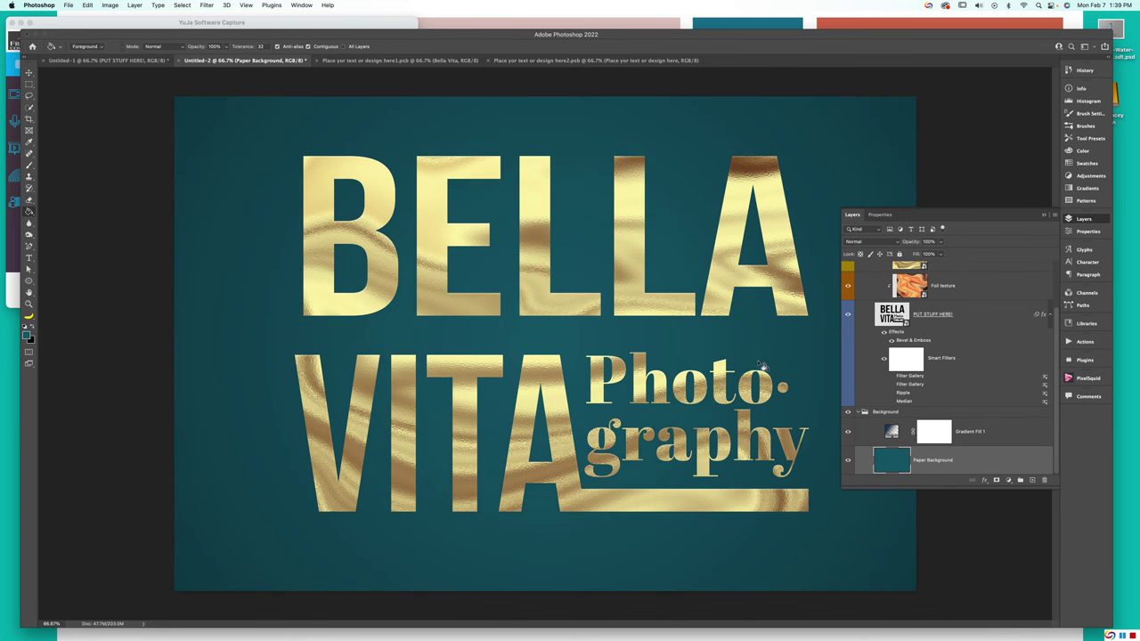
left_click(849, 436)
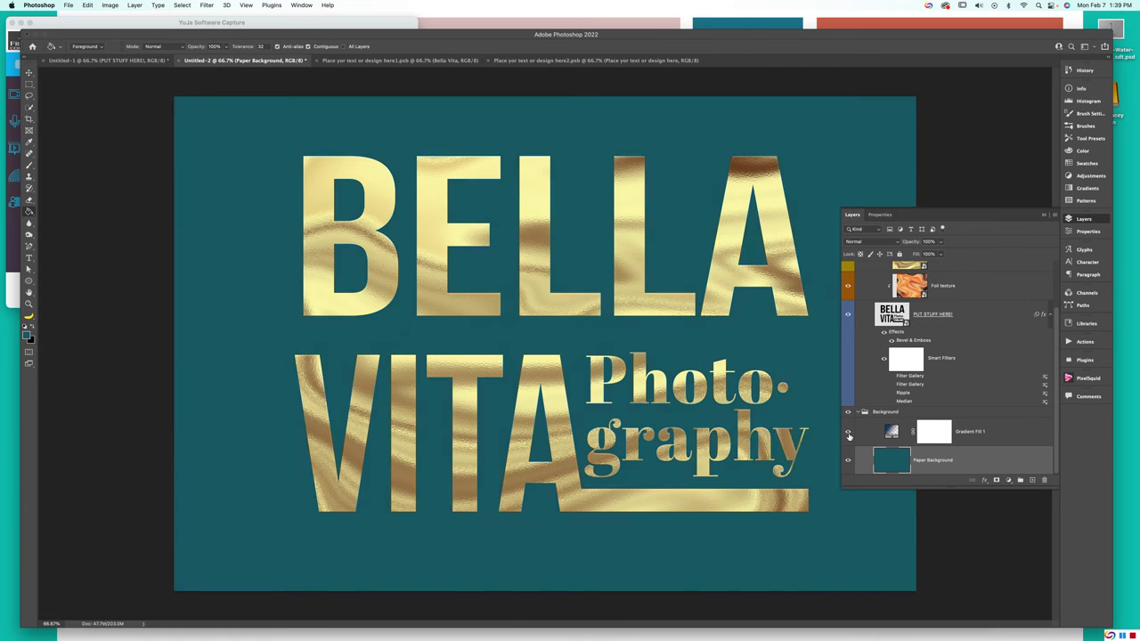
left_click(849, 436)
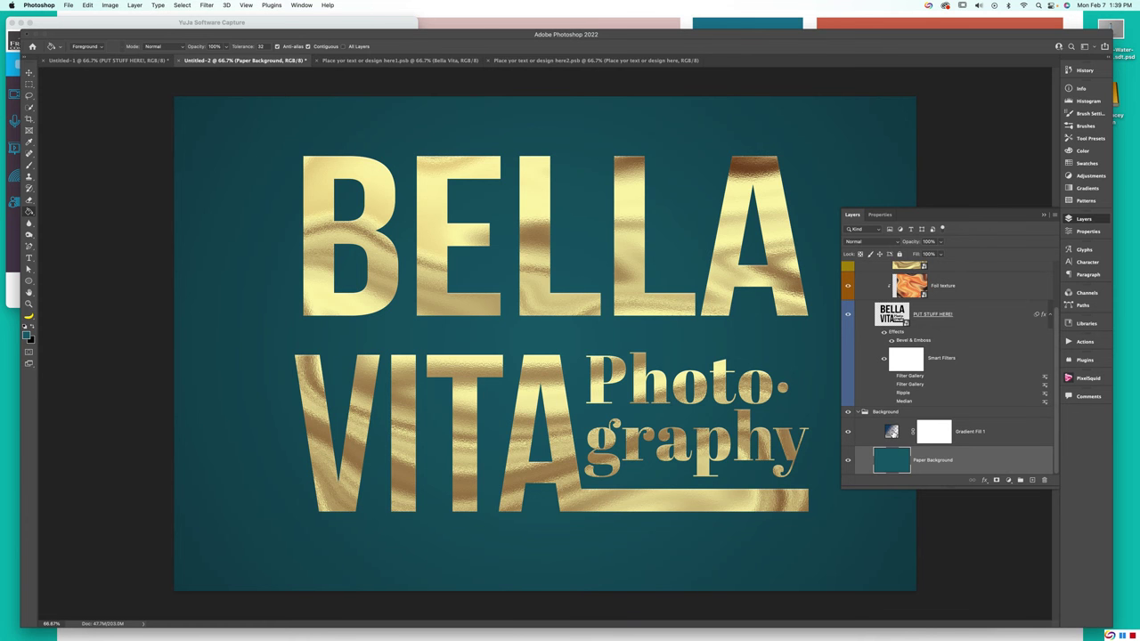
Step: Try the Linear, Angle and Reflected styles for Gradient Fill 1, settling on Diamond
double_click(891, 431)
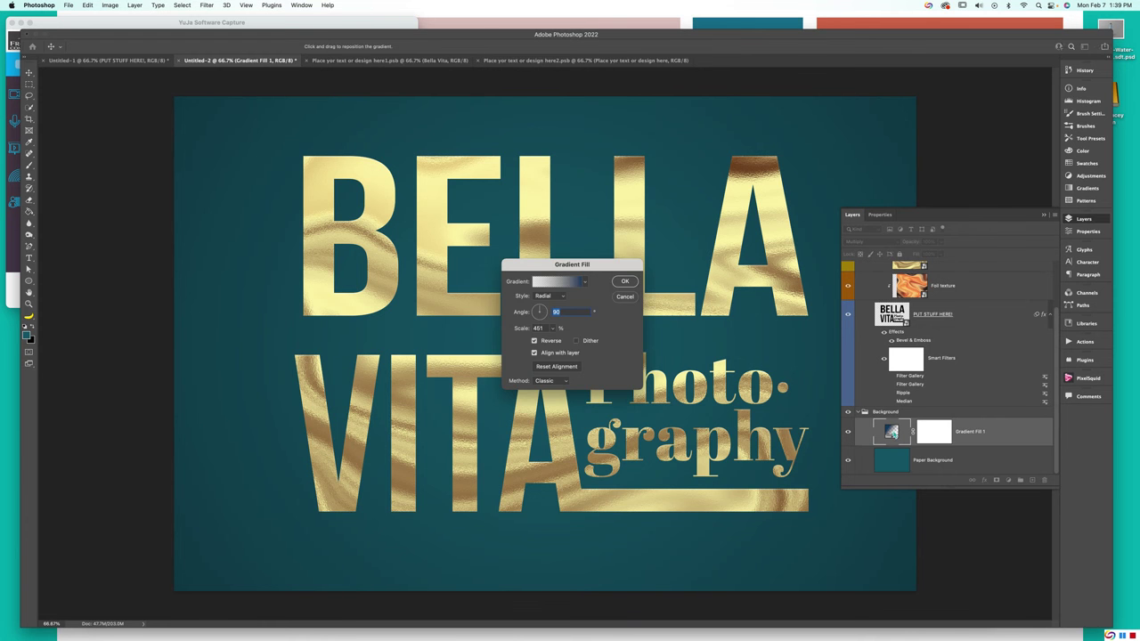
left_click_drag(575, 267, 223, 173)
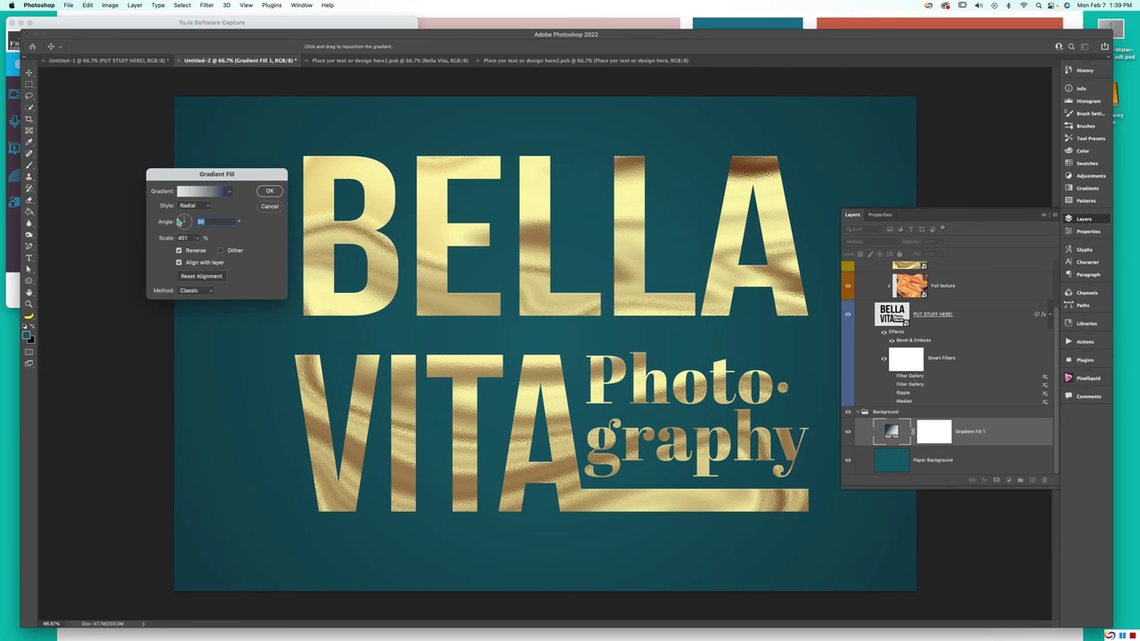
left_click(201, 206)
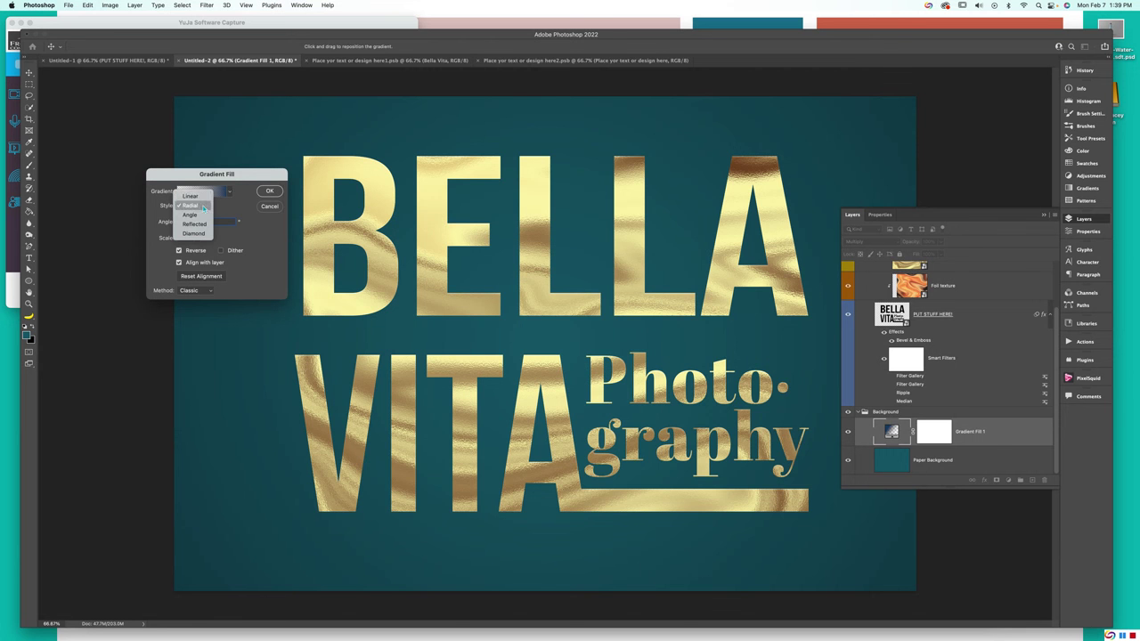
left_click(199, 196)
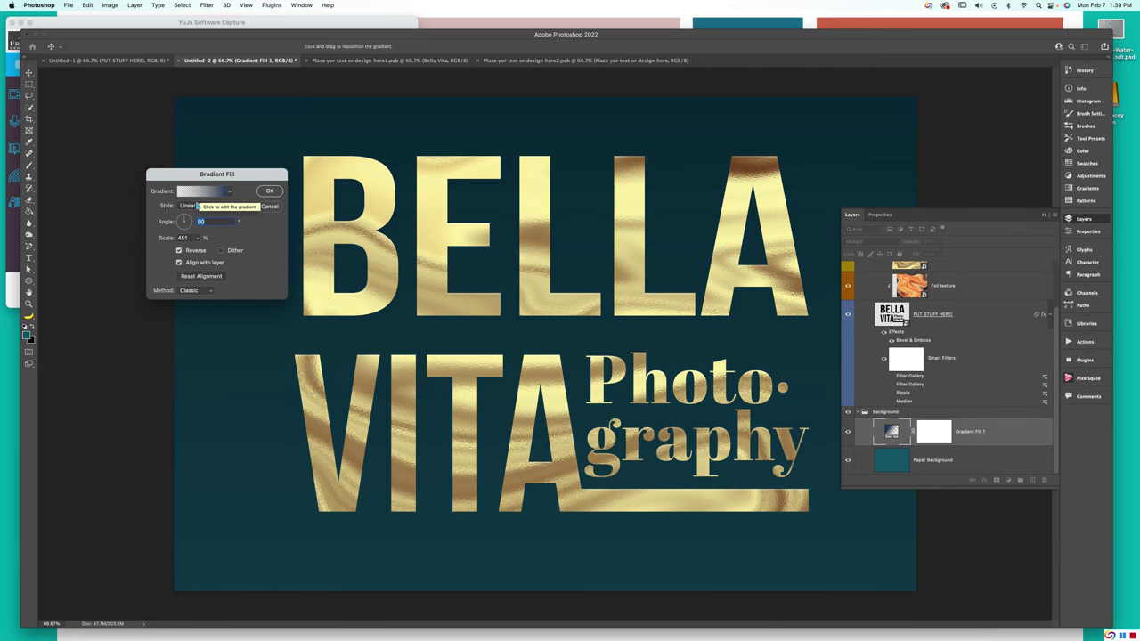
left_click(191, 206)
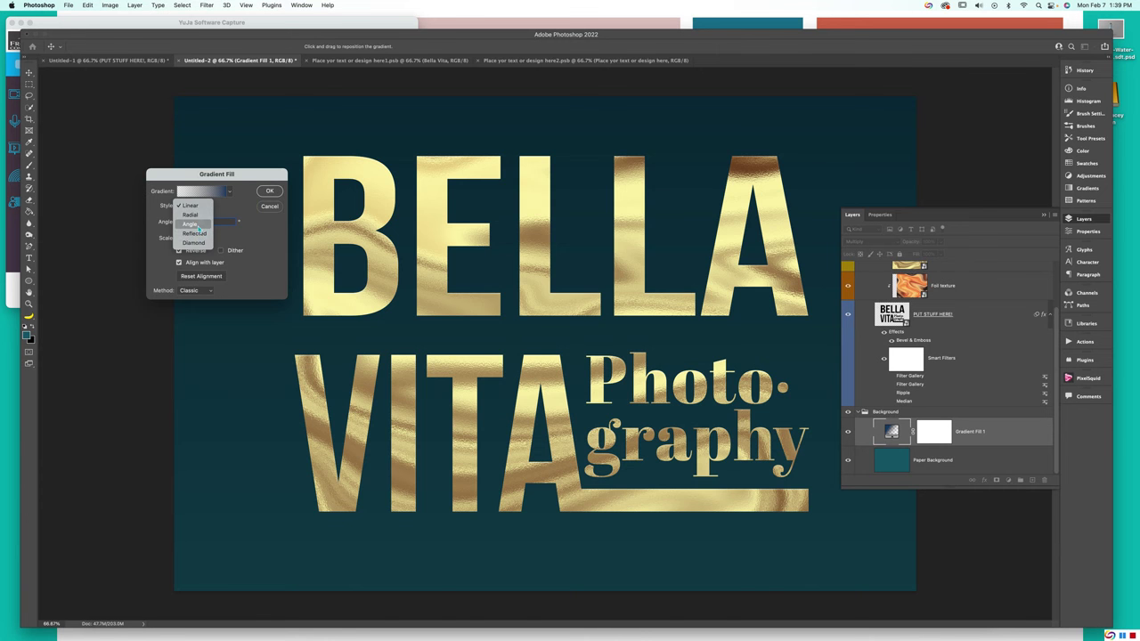
left_click(199, 225)
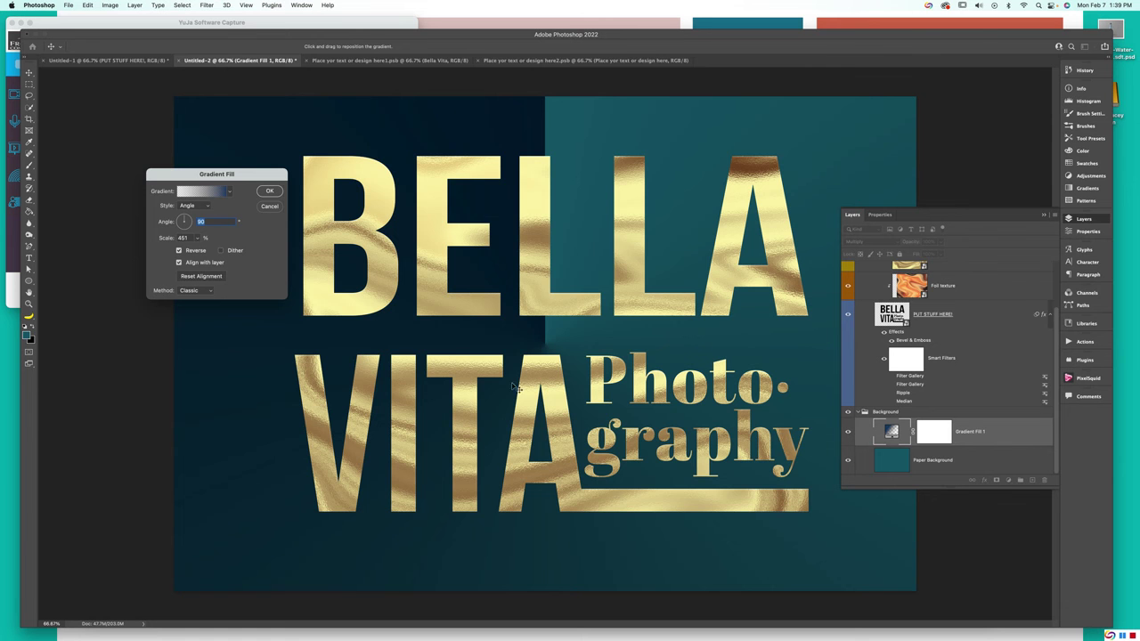
left_click(196, 206)
left_click(203, 219)
left_click(210, 207)
left_click(207, 216)
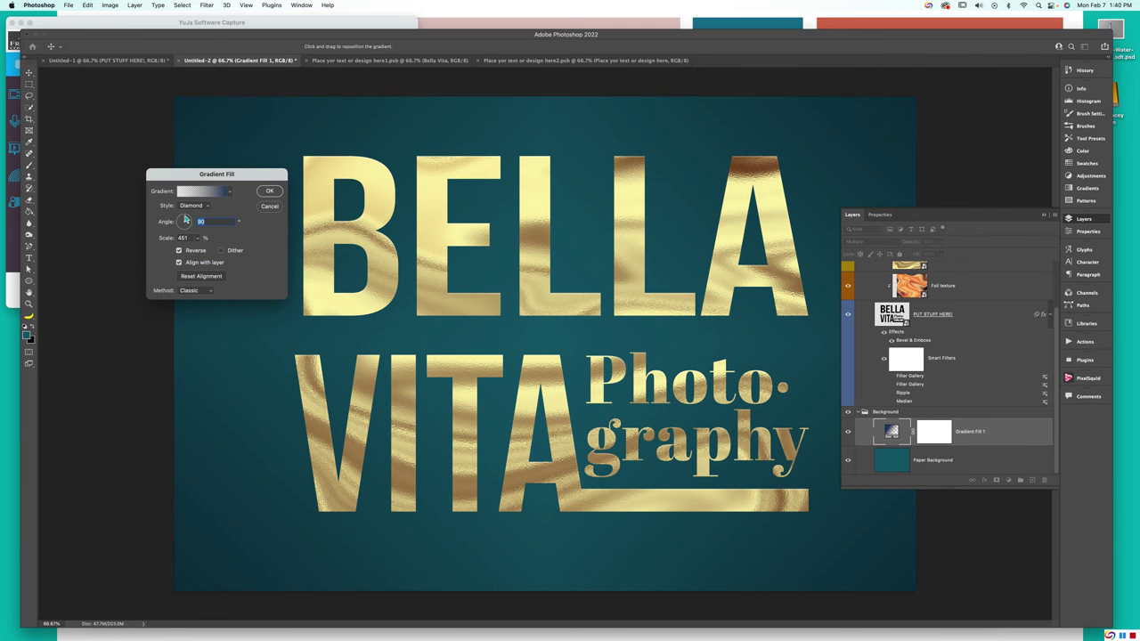
Step: Set the diamond gradient to 99.47° angle and 297% scale, then bring up the Gold Mock up Ex folder
left_click_drag(187, 219, 185, 252)
left_click(197, 238)
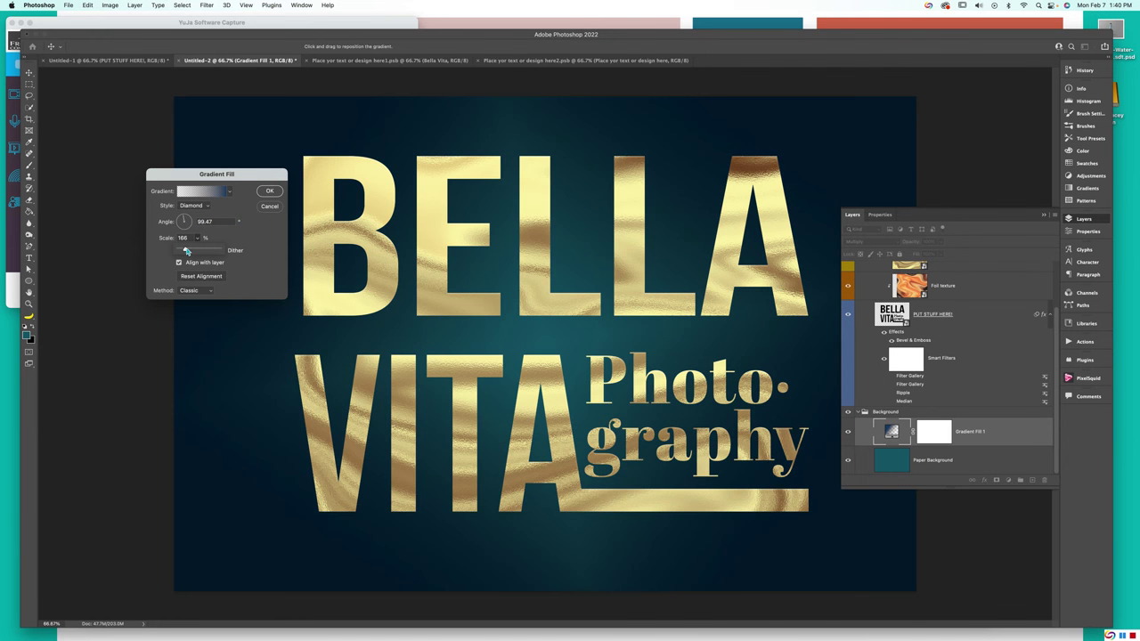
left_click_drag(186, 252, 191, 253)
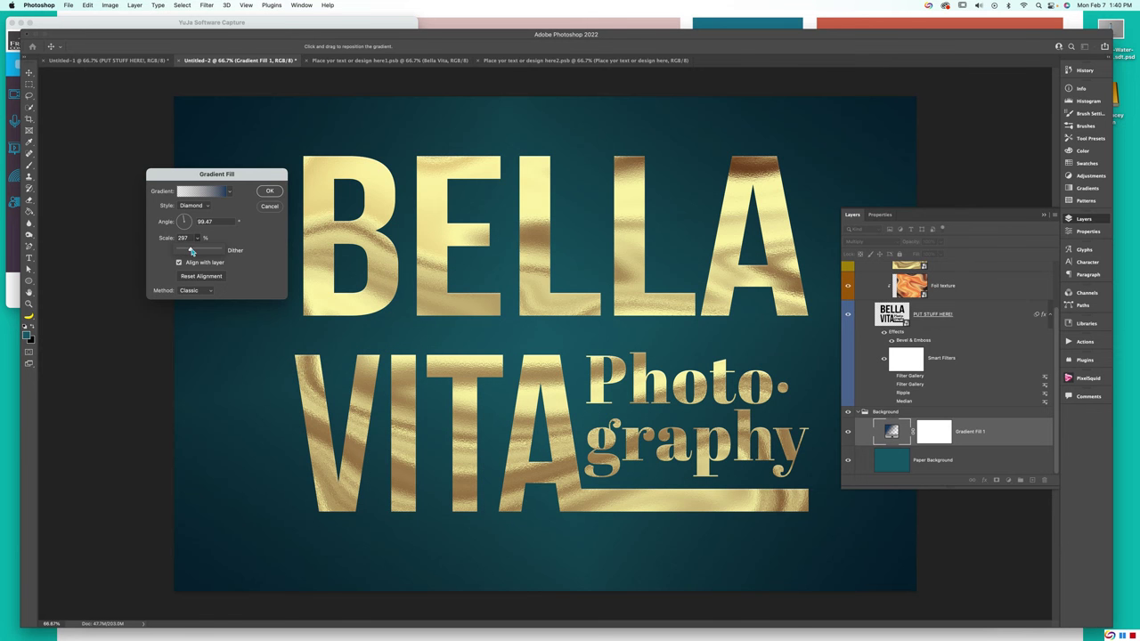
left_click(270, 191)
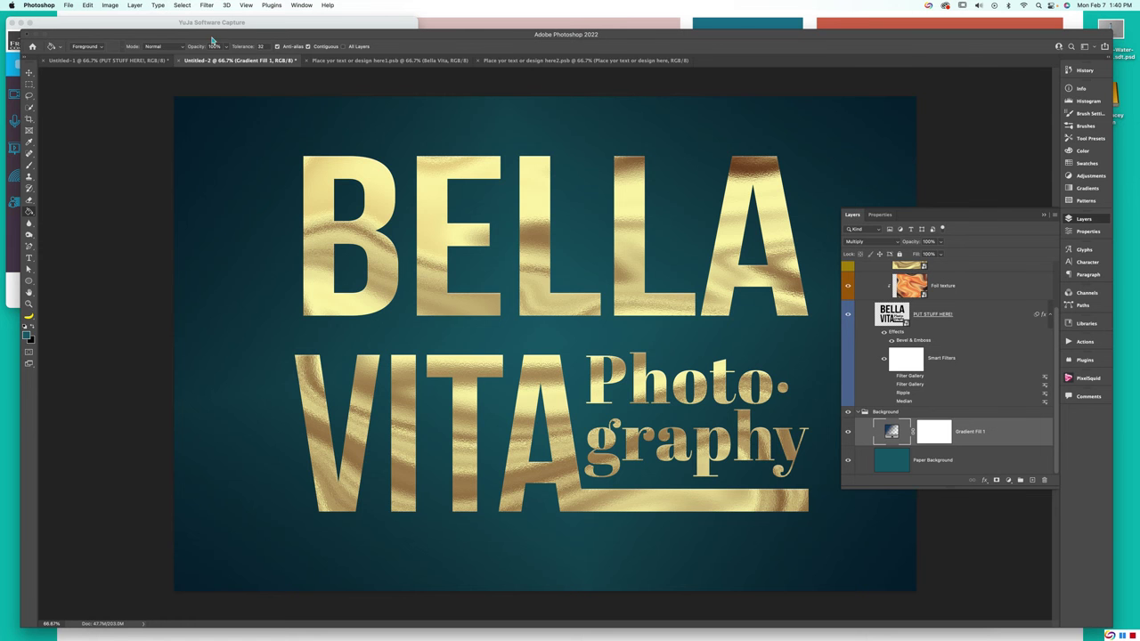
left_click_drag(284, 37, 289, 95)
left_click(580, 68)
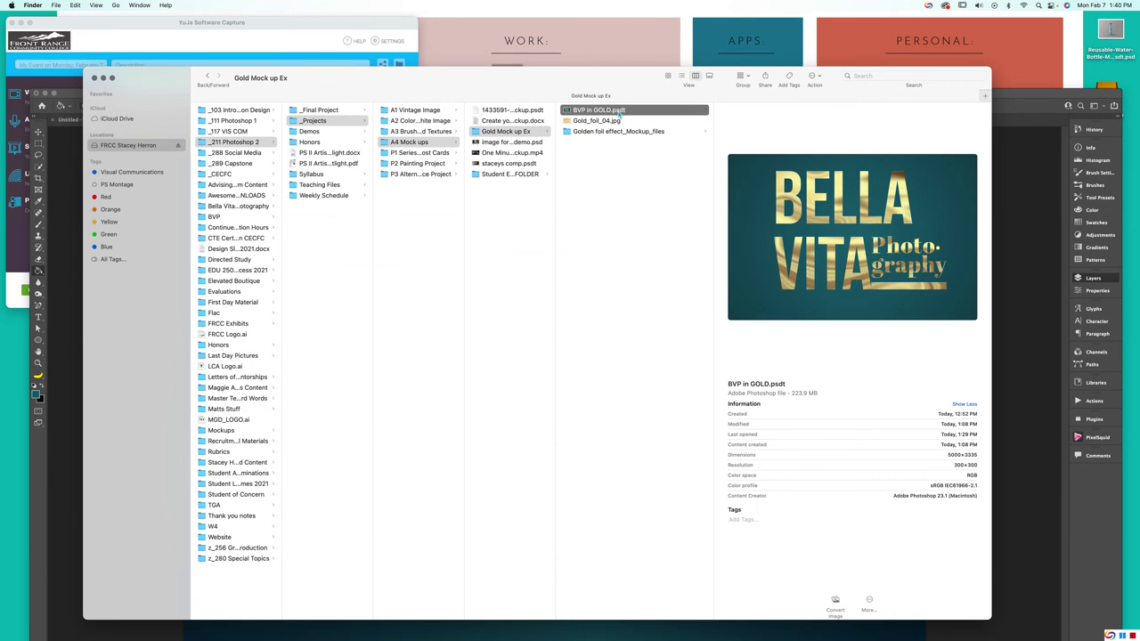
Step: Save the design as 'BVP diamond grad' in Photoshop format, then open a copy of BVP in GOLD.psdt
left_click(1006, 101)
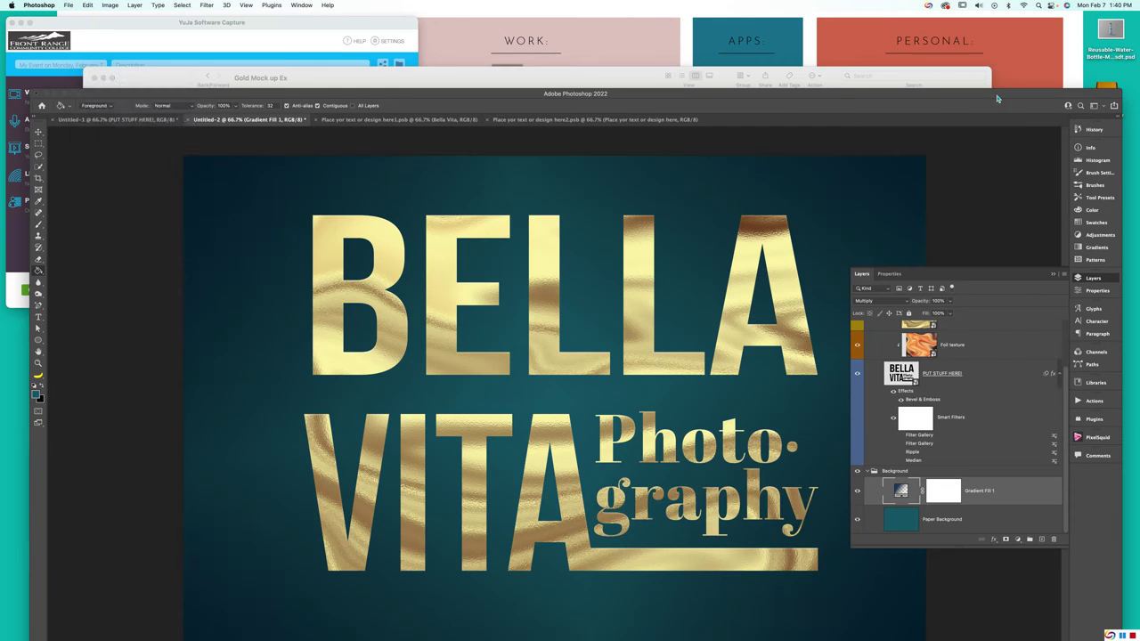
left_click(68, 6)
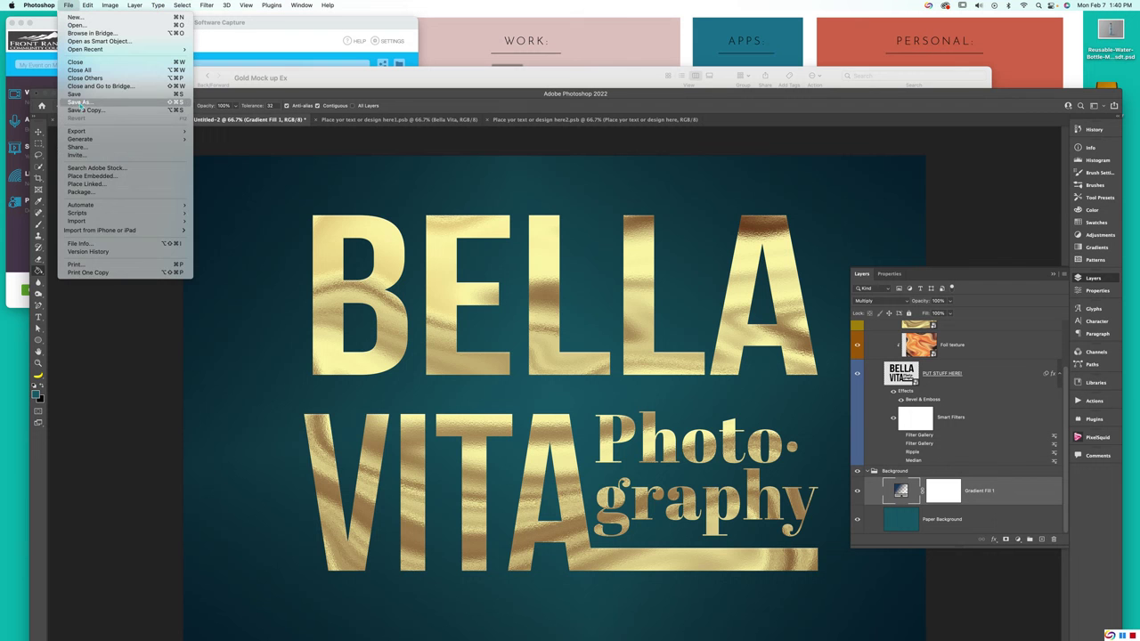
left_click(407, 173)
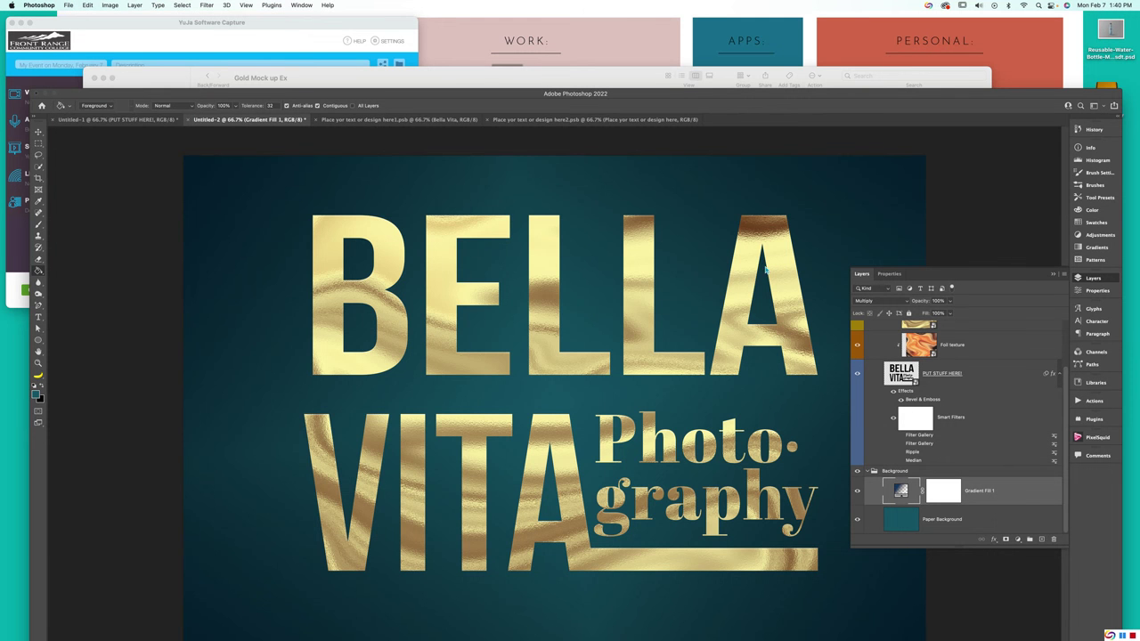
key("super+shift+s")
left_click_drag(577, 118, 545, 119)
type("BVP diamond grad")
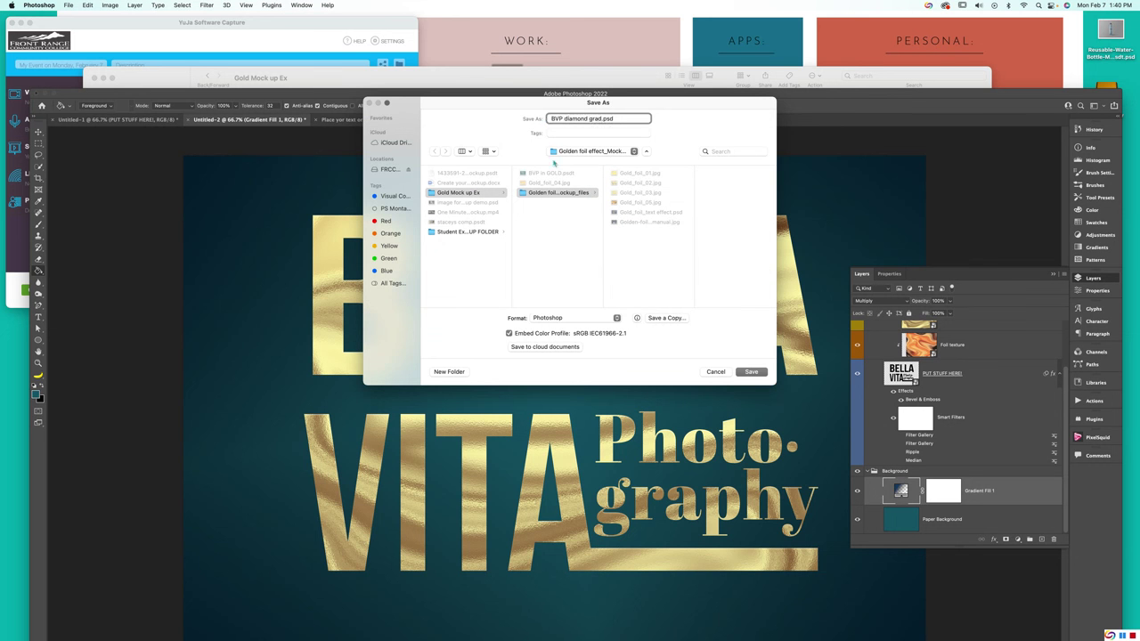
left_click(752, 373)
left_click(675, 295)
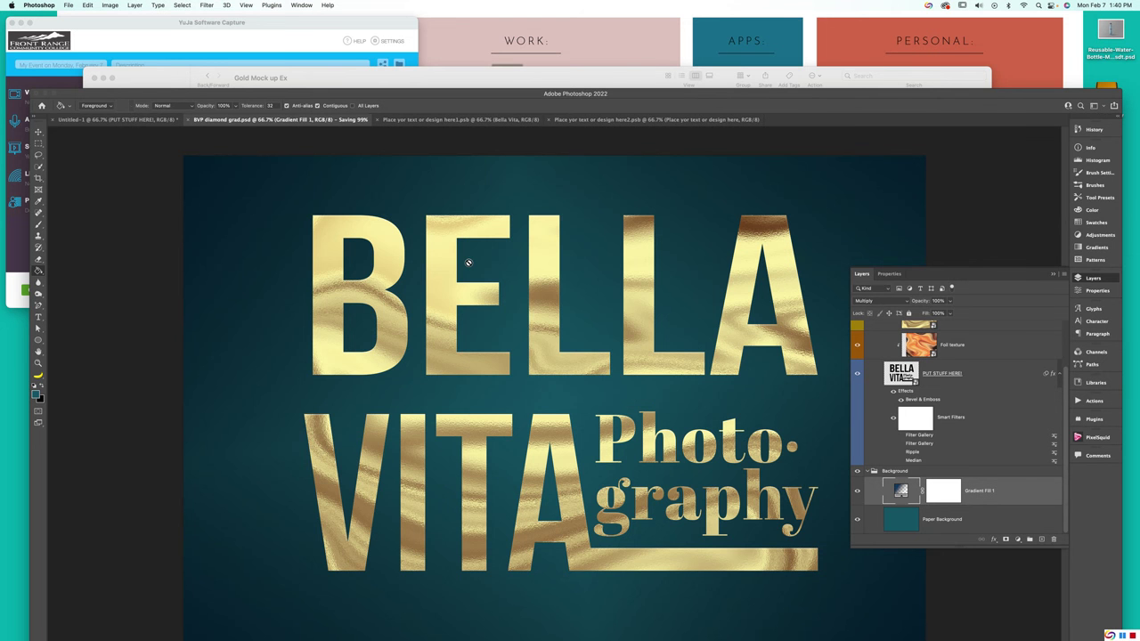
left_click(534, 82)
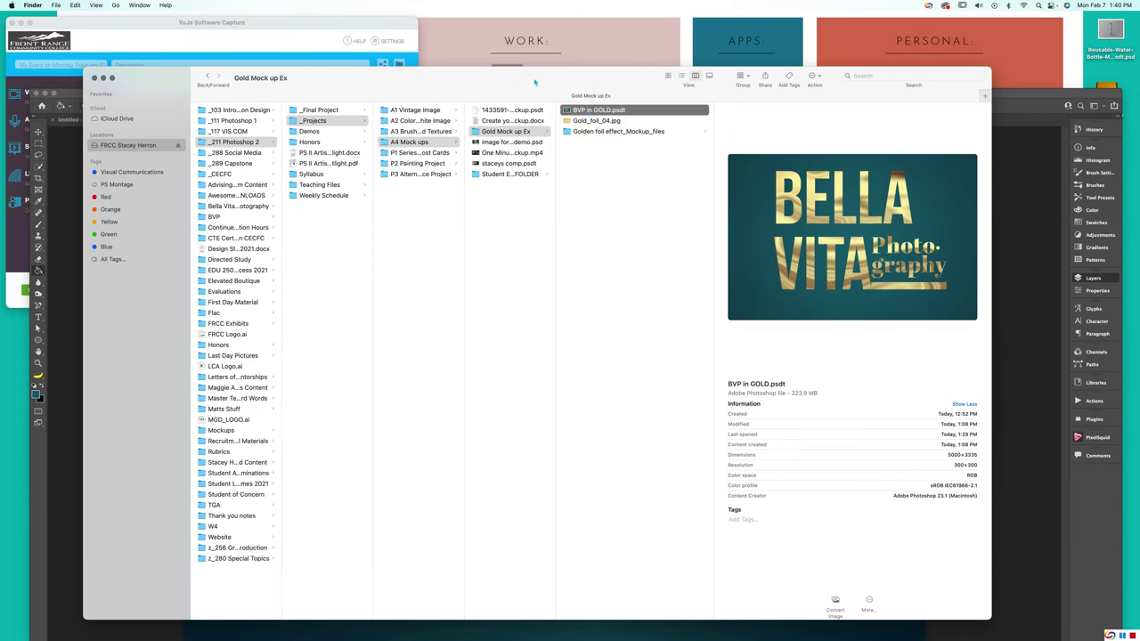
double_click(587, 109)
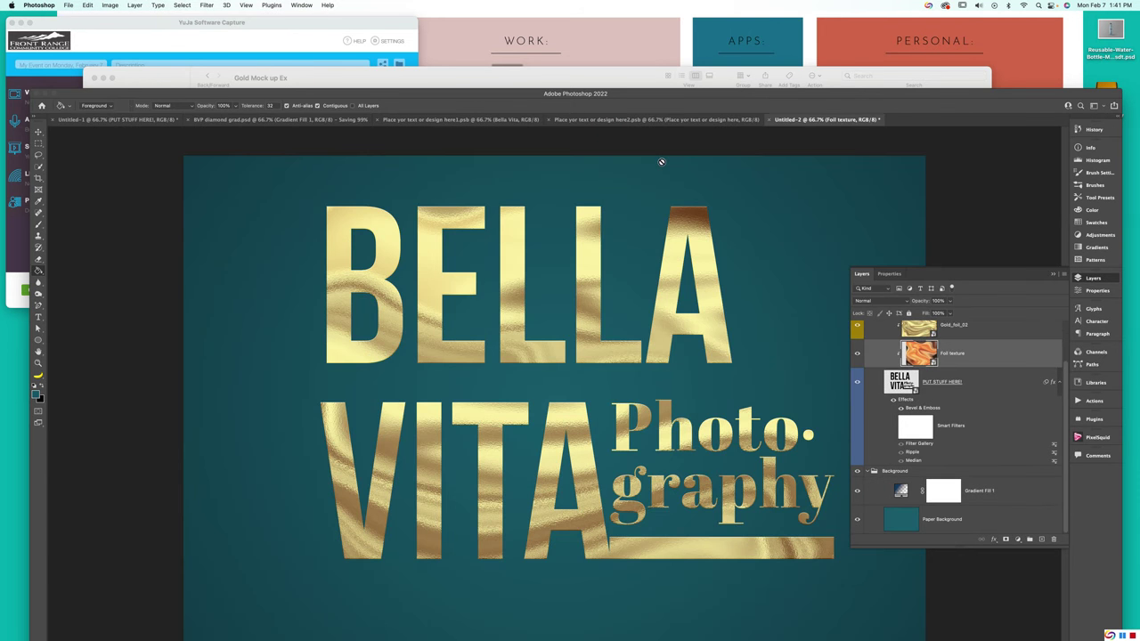
Step: Open the PUT STUFF HERE! smart object's contents for editing
left_click(980, 386)
right_click(980, 387)
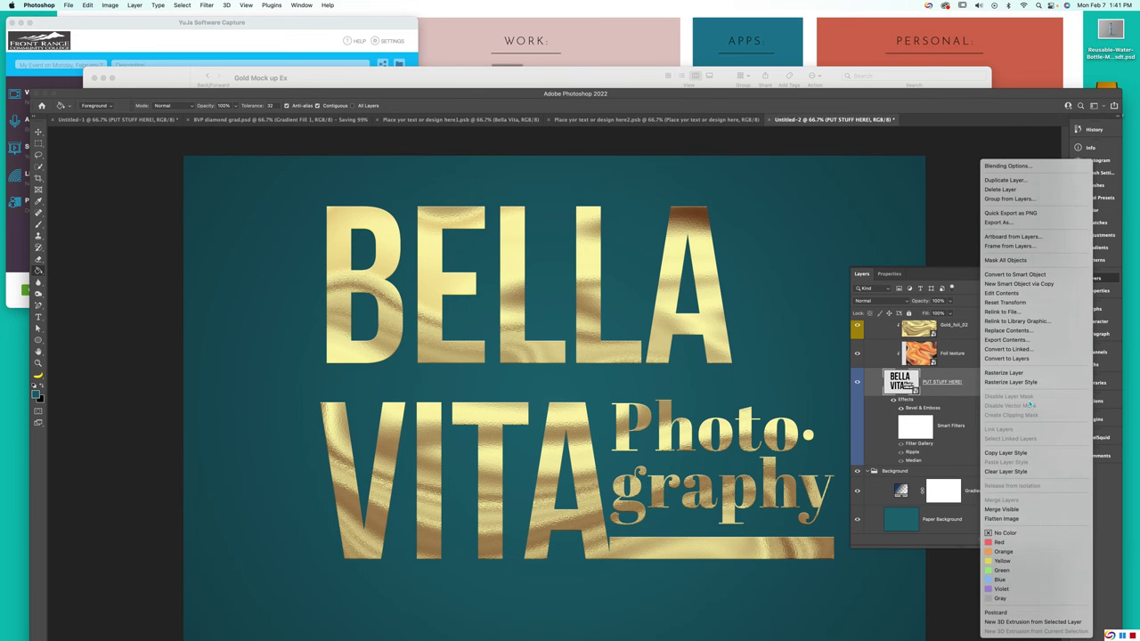
left_click(1002, 294)
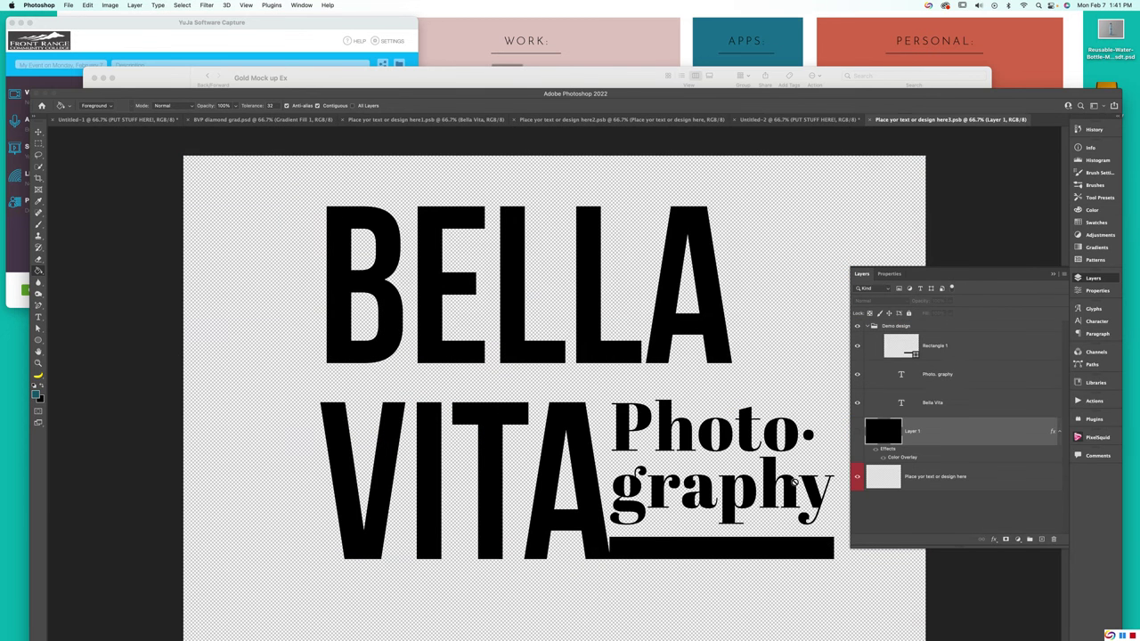
Step: Stretch the Rectangle 1 black bar slightly left toward VITA, nudge it up, and save
left_click(958, 356)
left_click(644, 553)
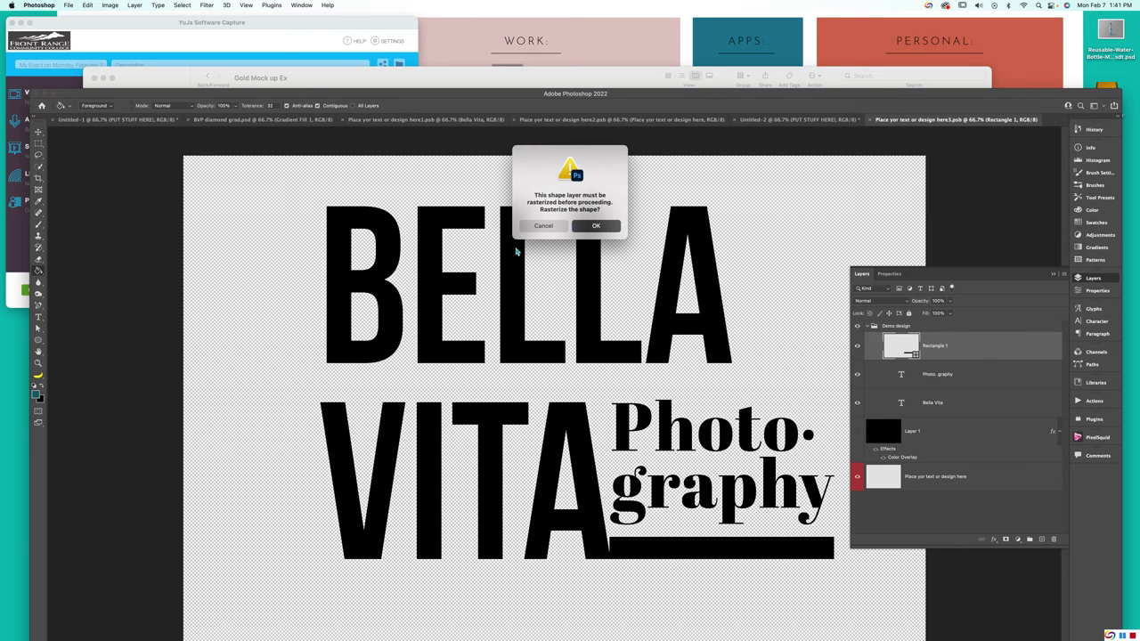
left_click(550, 227)
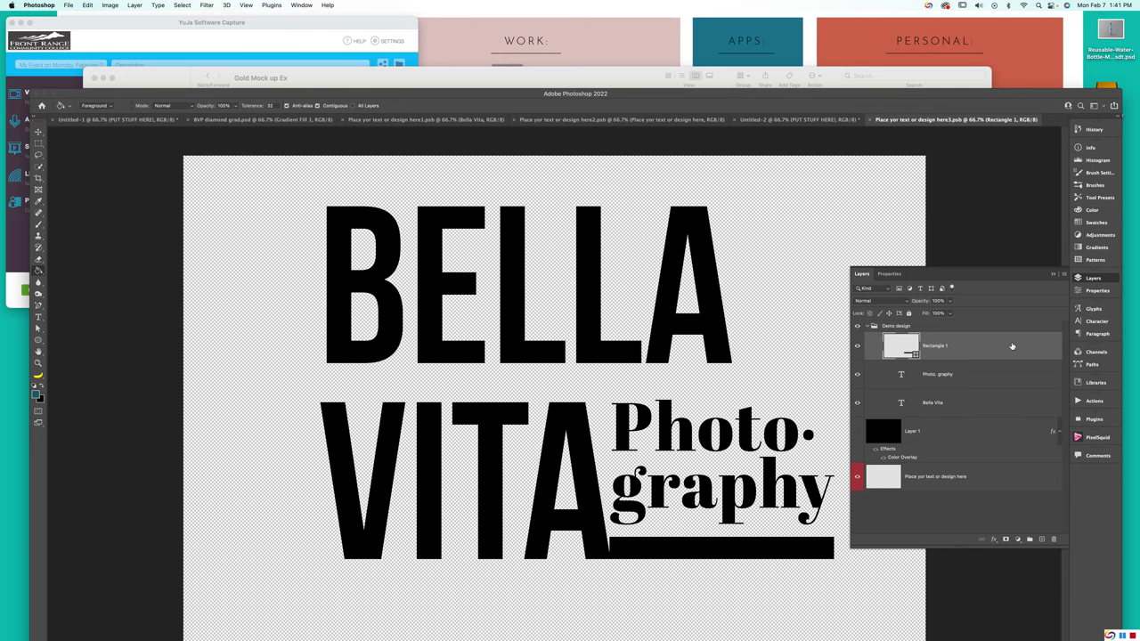
key("super+t")
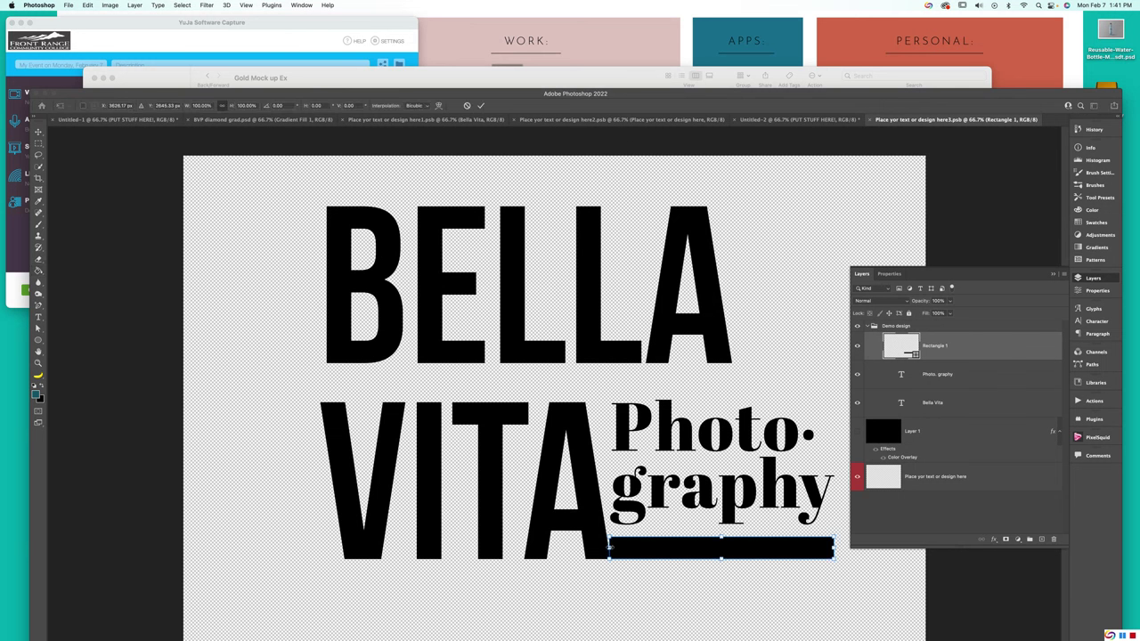
left_click_drag(609, 546, 603, 546)
key("Return")
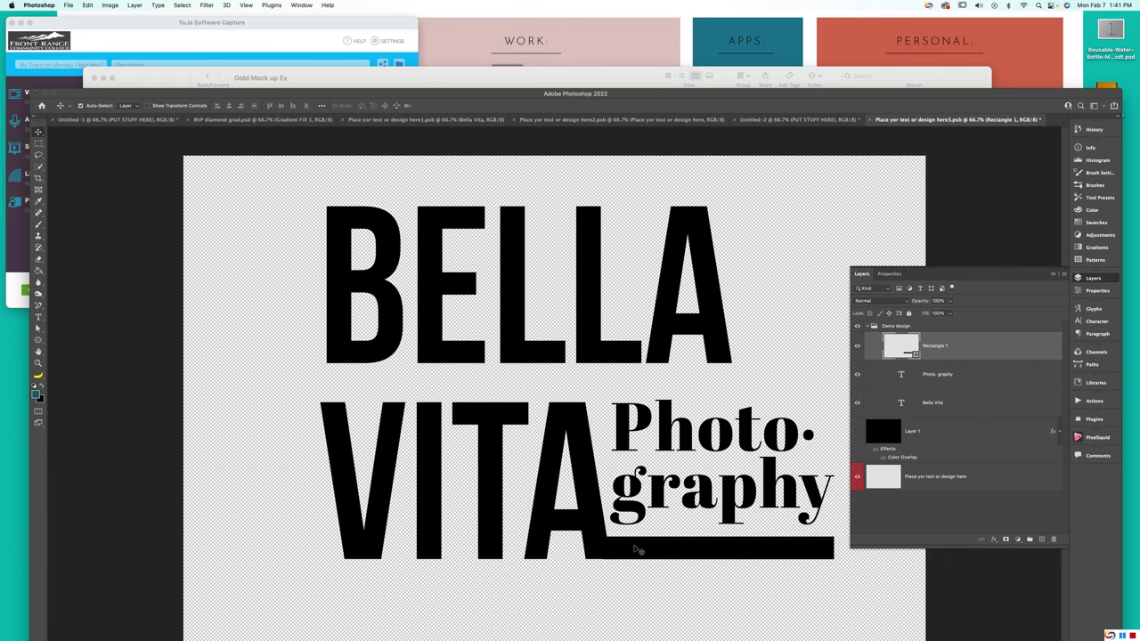
key("Up")
key("Up")
key("Up")
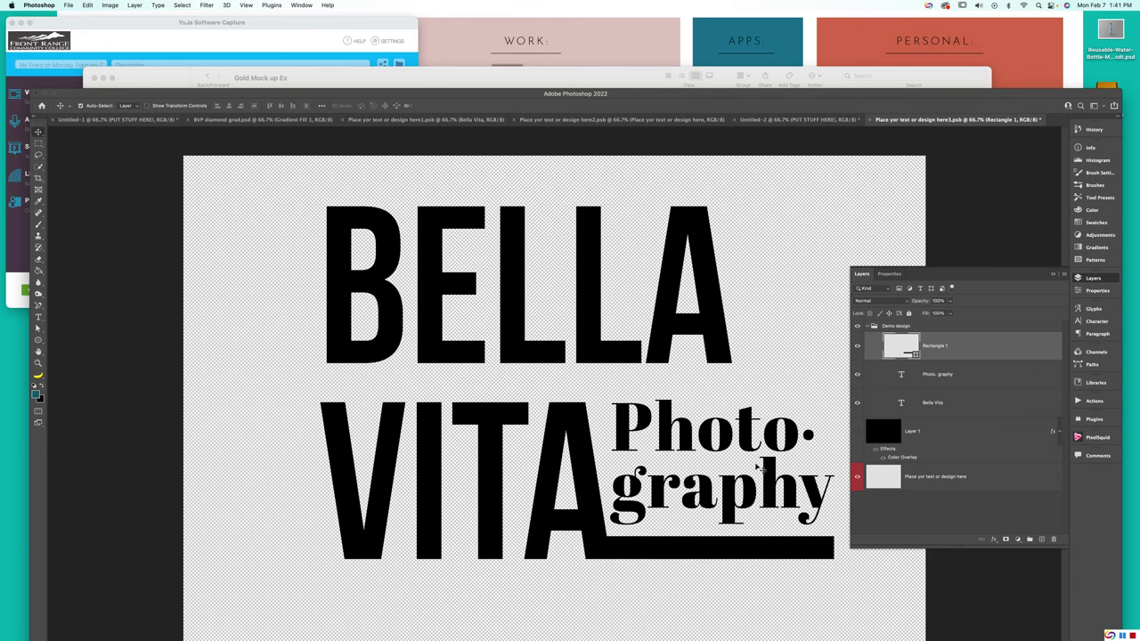
key("super+s")
Step: Look over the Untitled-2 copy, then switch to BVP diamond grad.psd and scroll its Layers panel
left_click(789, 123)
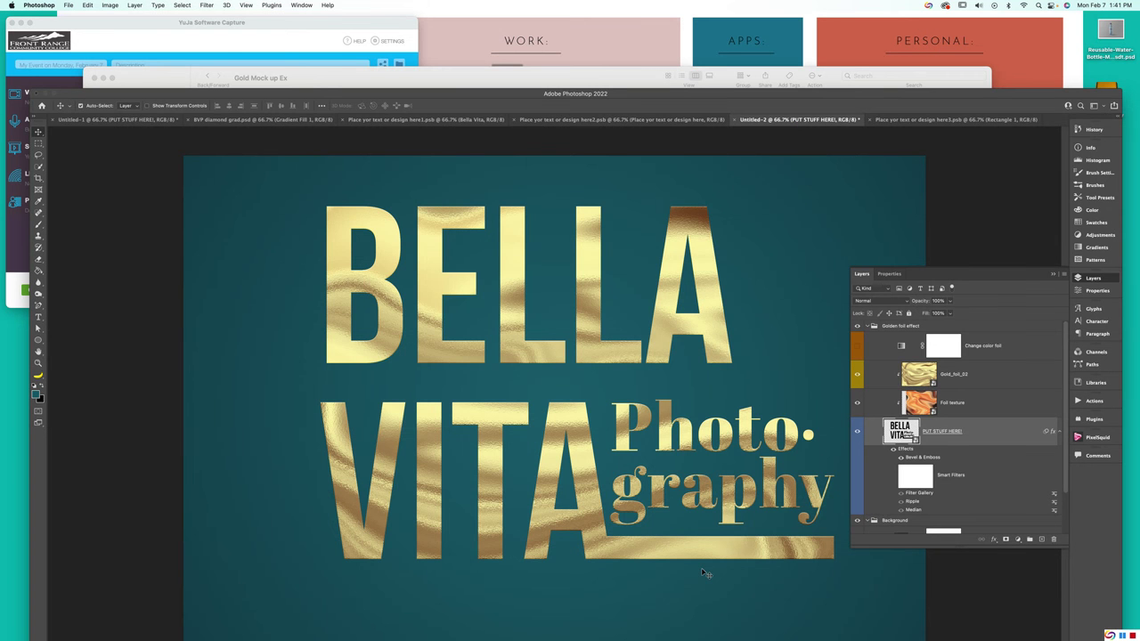
scroll(957, 445, "down", 2)
scroll(957, 445, "up", 2)
left_click(264, 120)
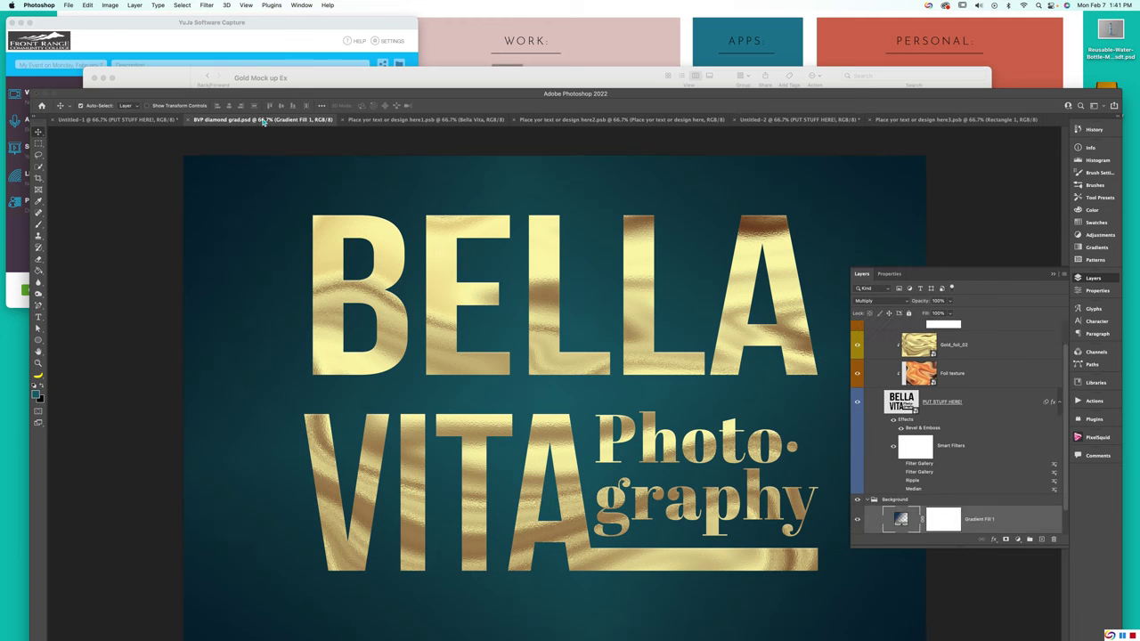
scroll(1015, 365, "up", 2)
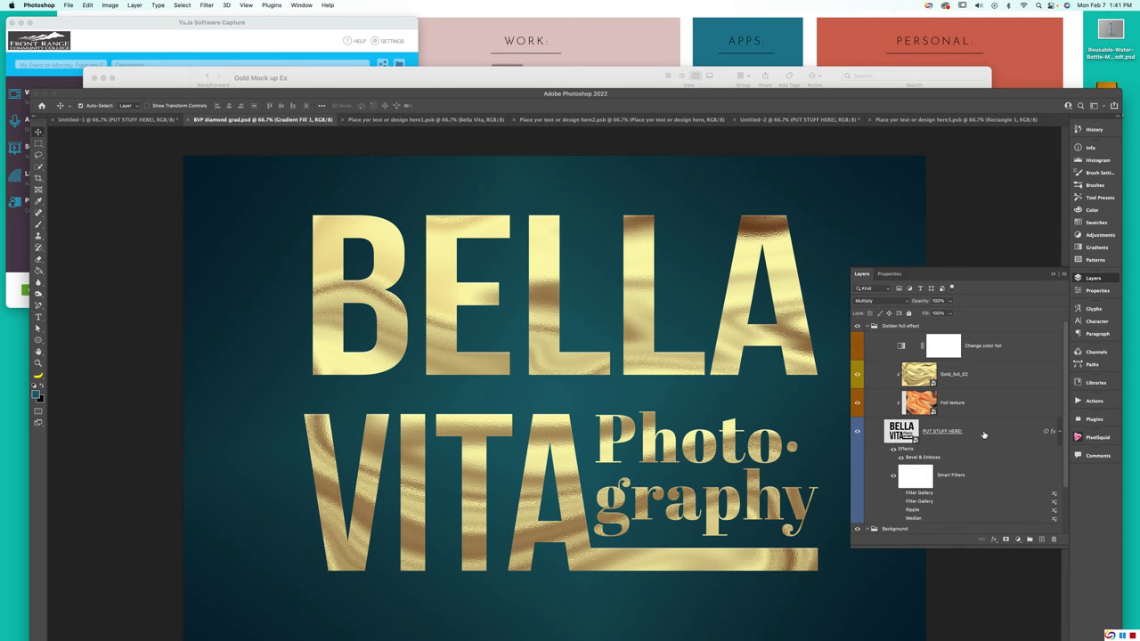
scroll(984, 435, "down", 1)
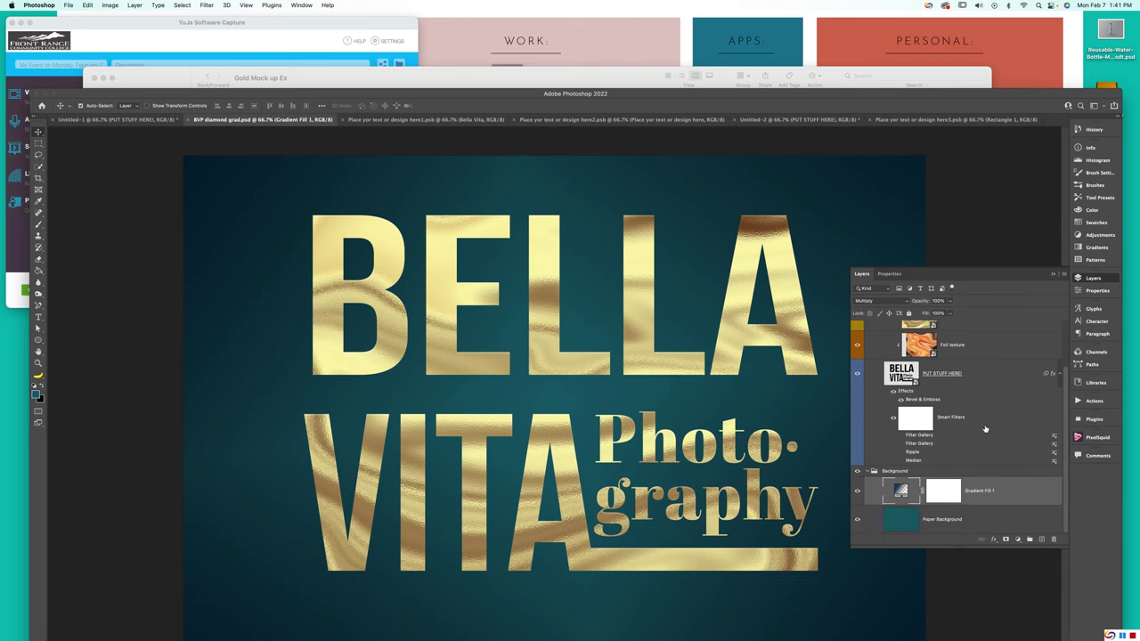
scroll(958, 428, "down", 1)
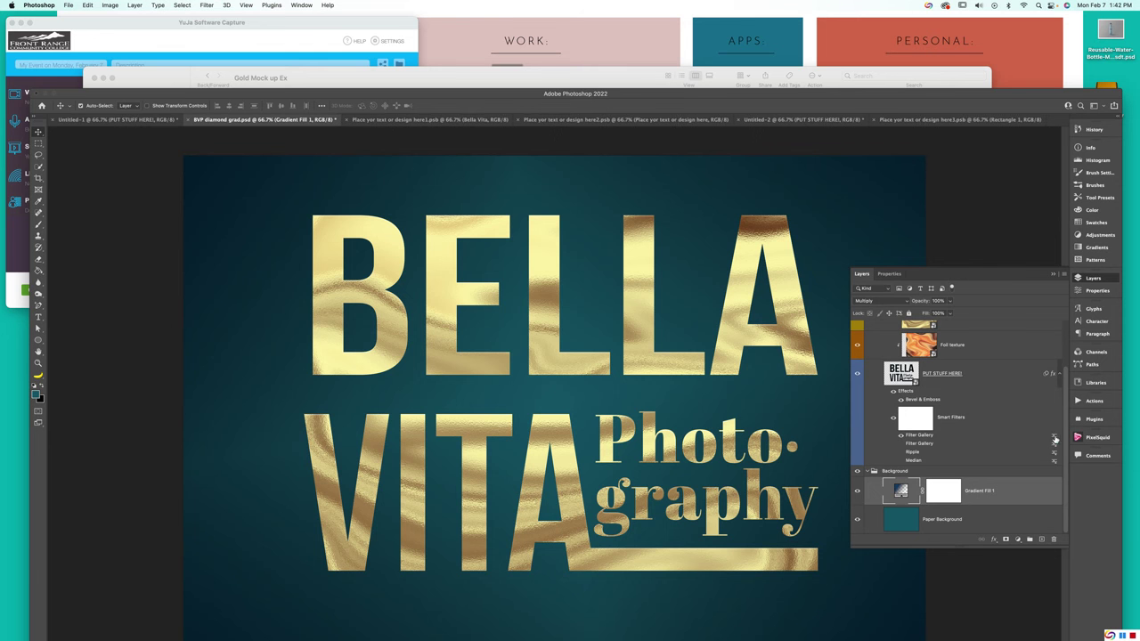
double_click(1054, 439)
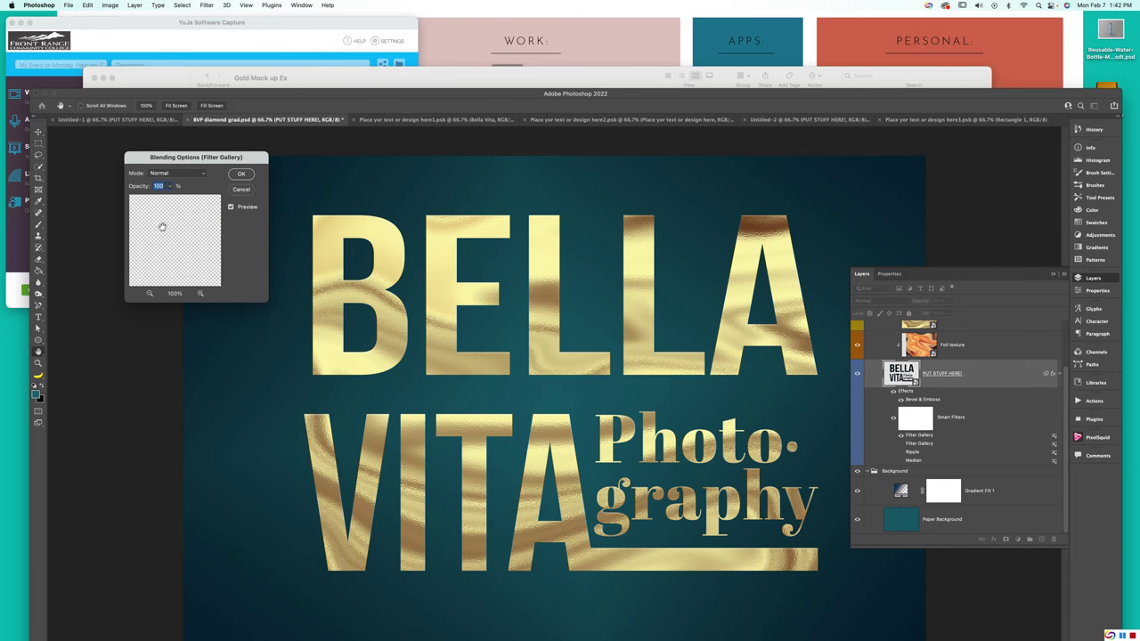
left_click(241, 193)
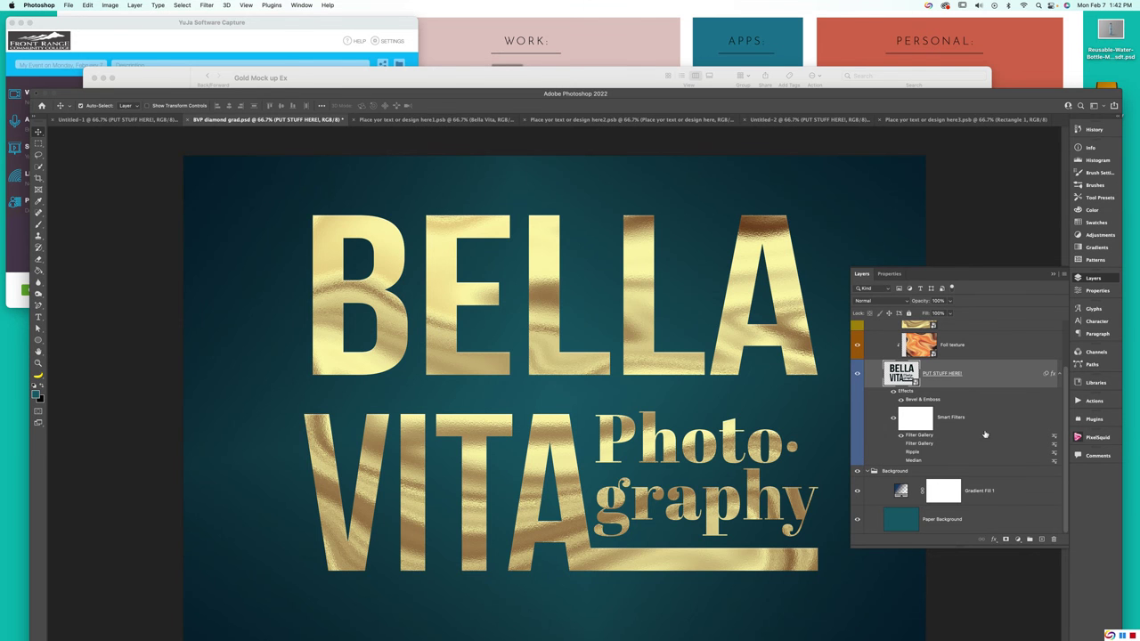
left_click(857, 491)
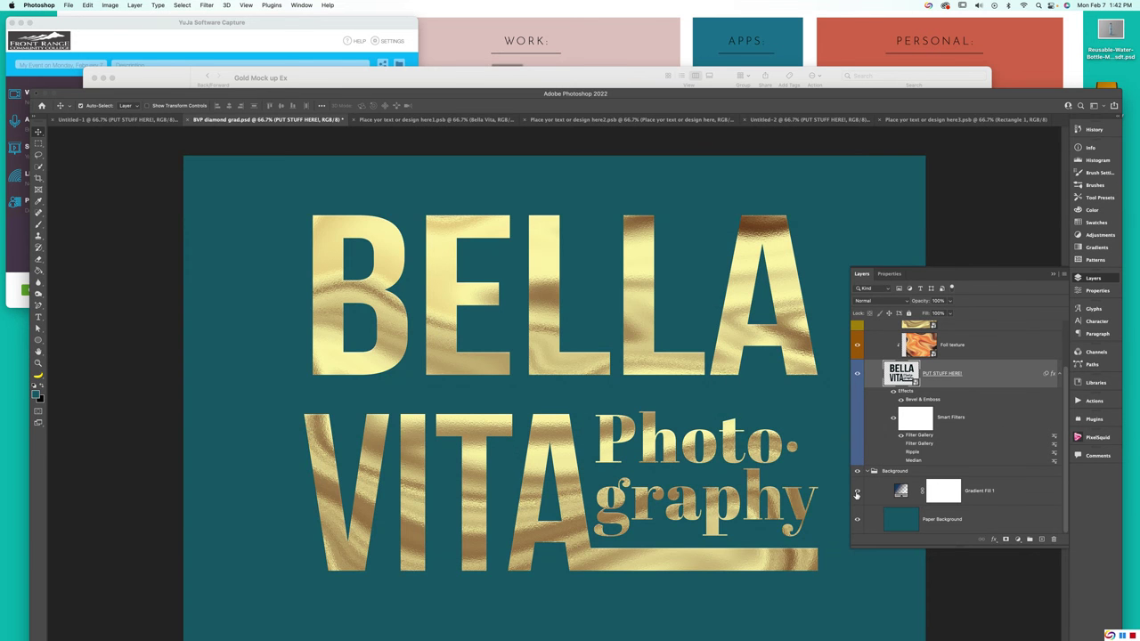
left_click(857, 494)
left_click(1010, 497)
left_click(937, 301)
type("62")
key("Return")
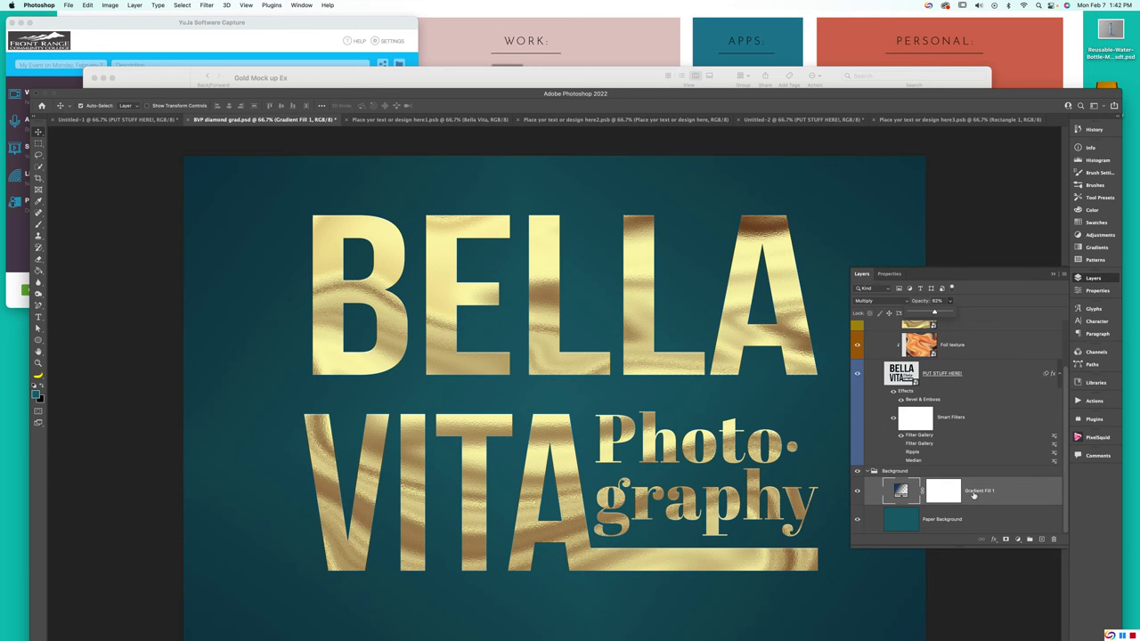
left_click_drag(935, 314, 956, 316)
scroll(996, 444, "up", 2)
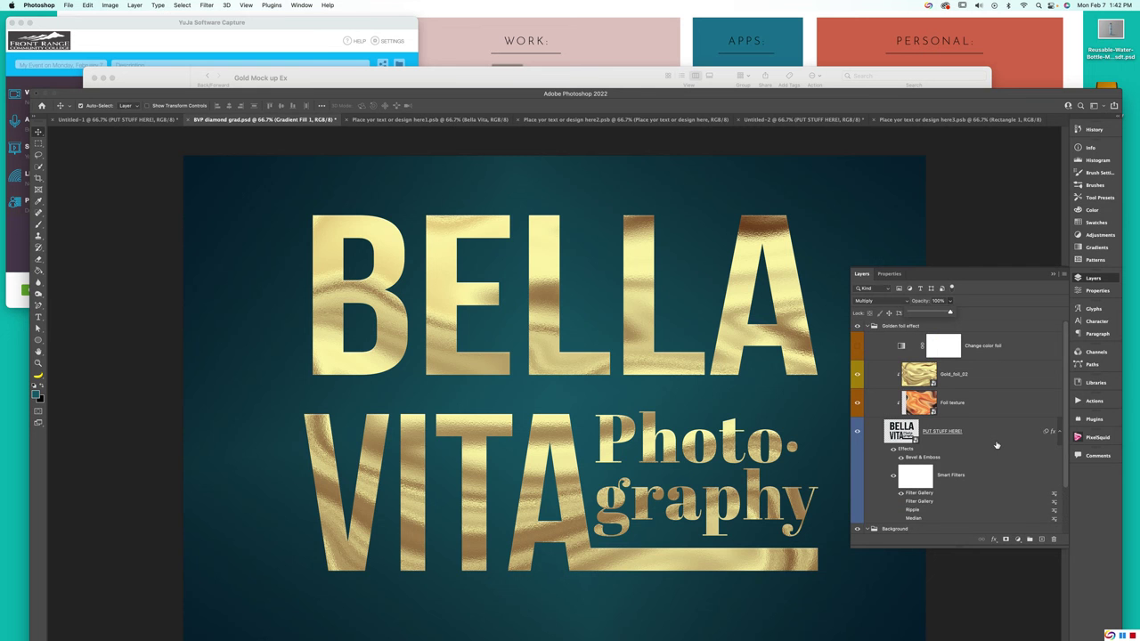